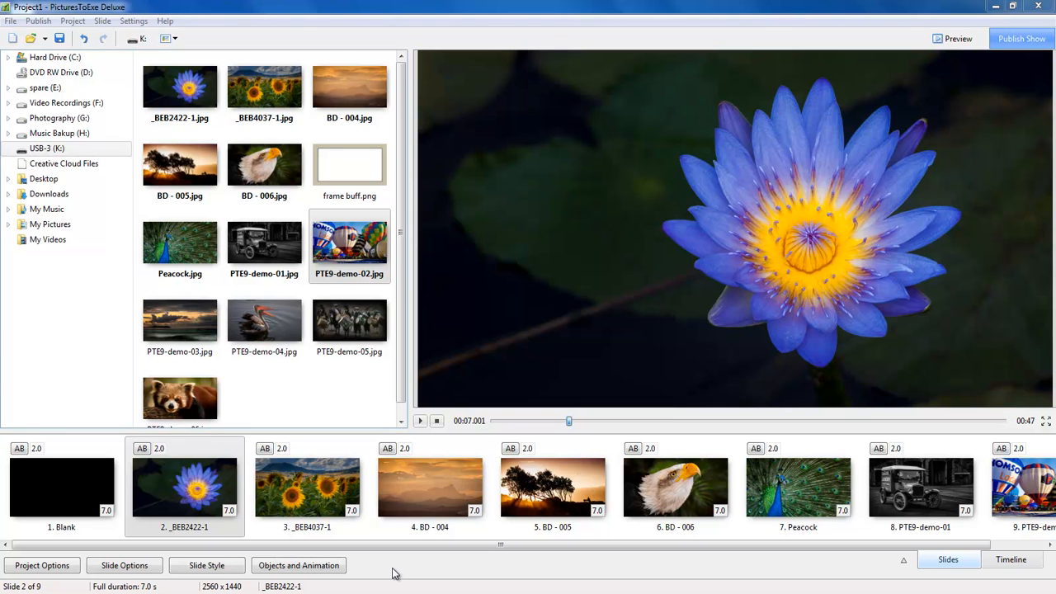
Open slide 4, BD - 004, in the Objects and Animation editor.
key("Left")
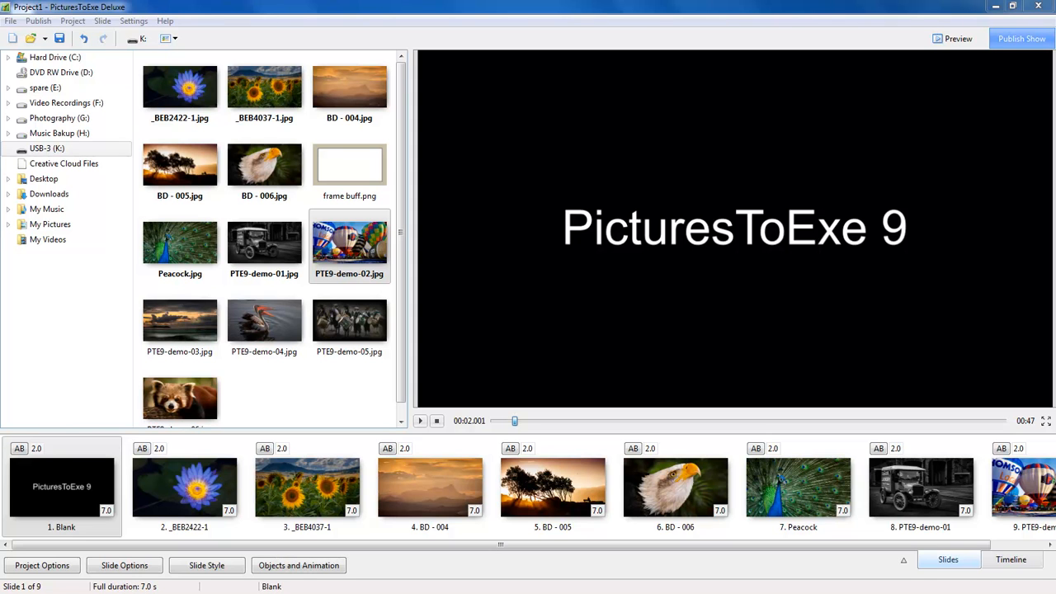
left_click(67, 492)
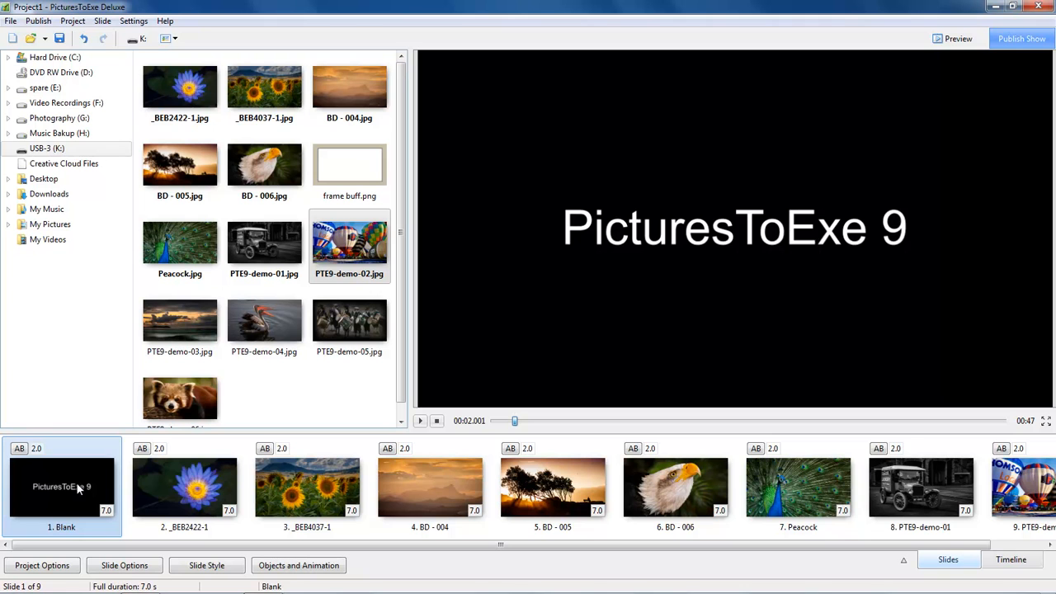
left_click(434, 495)
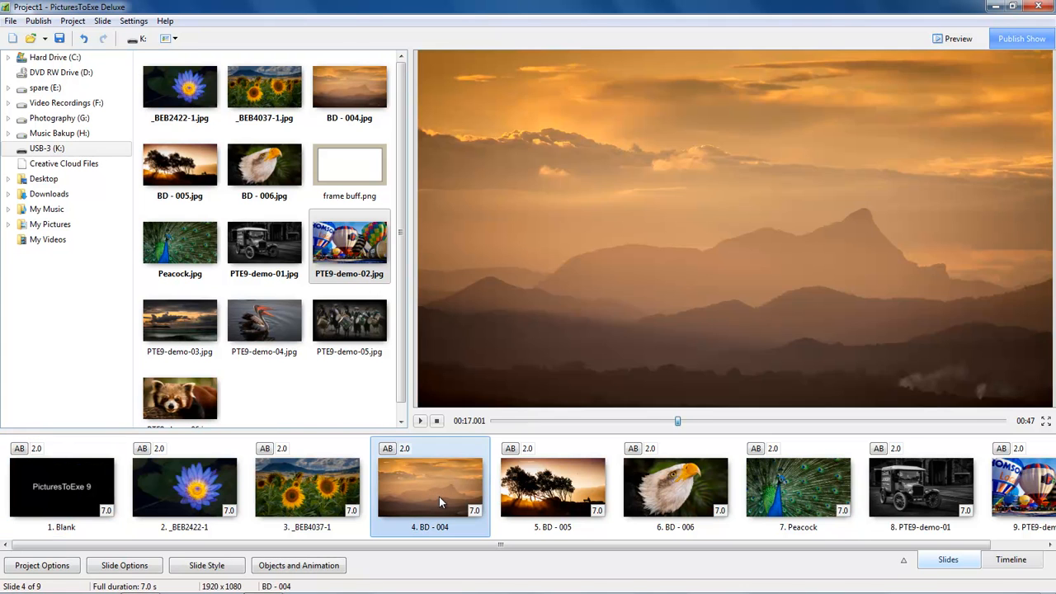
left_click(322, 568)
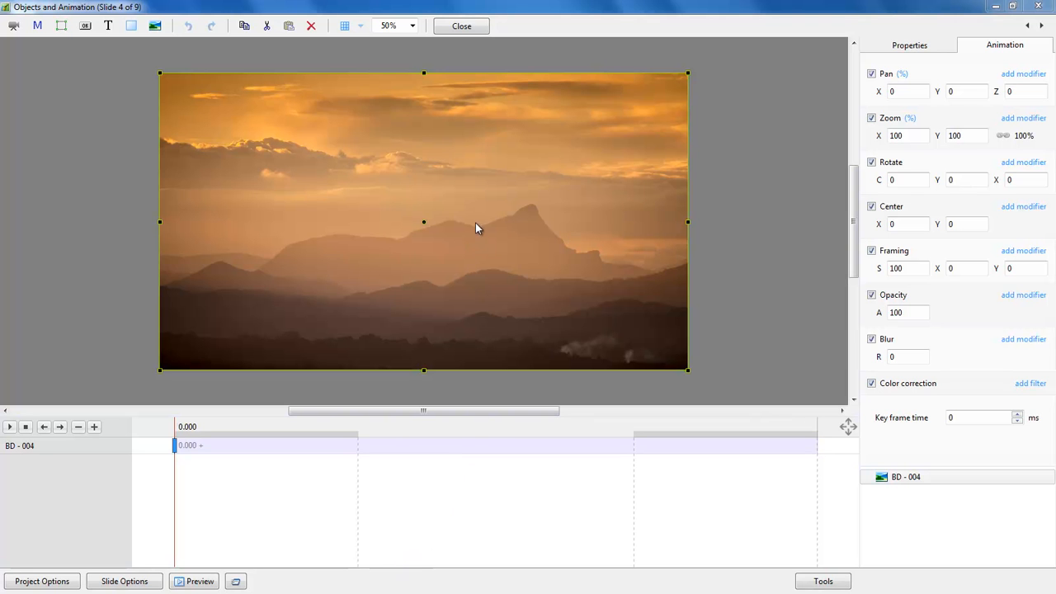
Try repositioning the image, undo that move, and try a pan of X -40, Y -51 with a 74% zoom.
left_click_drag(489, 218, 354, 239)
key("ctrl+z")
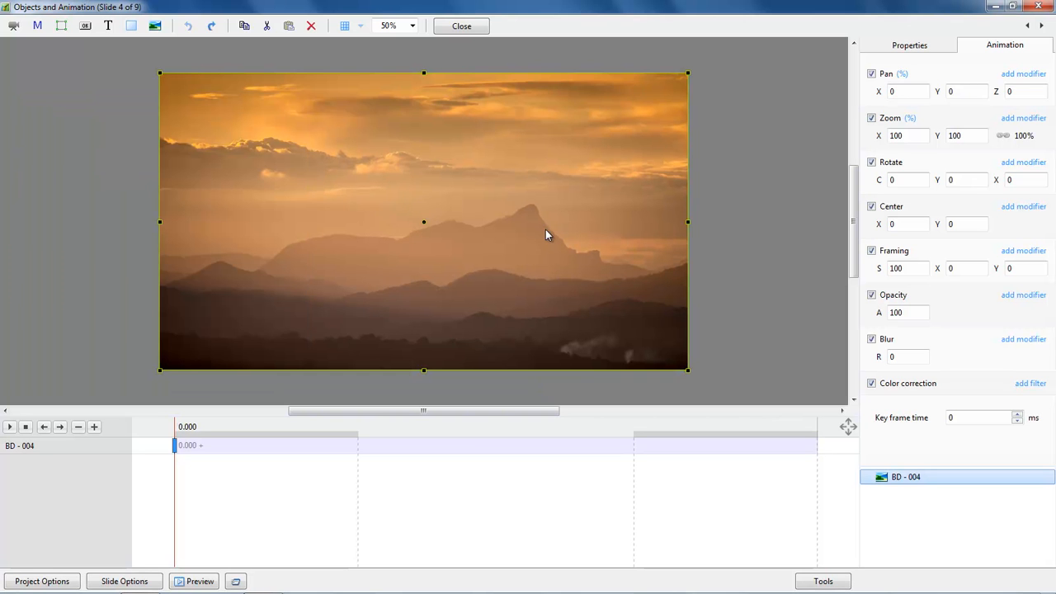
left_click_drag(880, 91, 854, 91)
left_click_drag(937, 92, 869, 144)
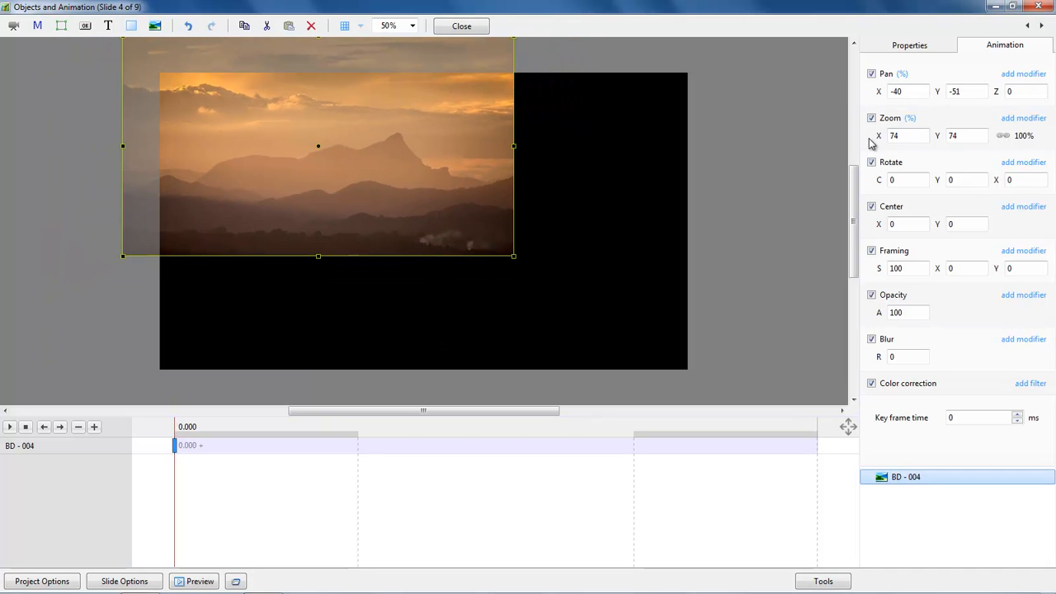
Reset the image's pan to X 0, Y 0 and its zoom to 100%.
double_click(880, 93)
double_click(936, 92)
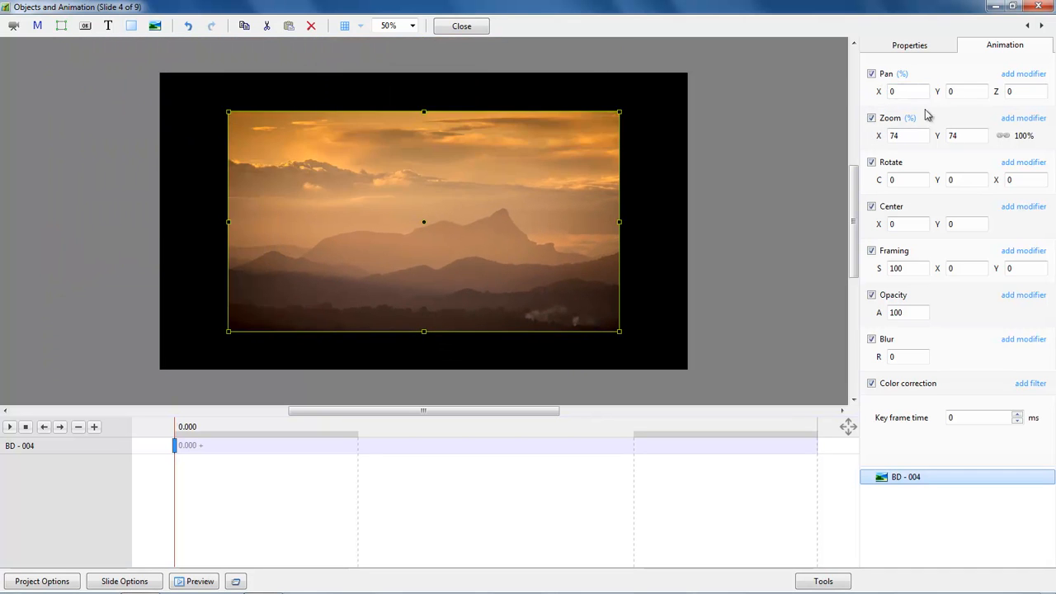
double_click(881, 136)
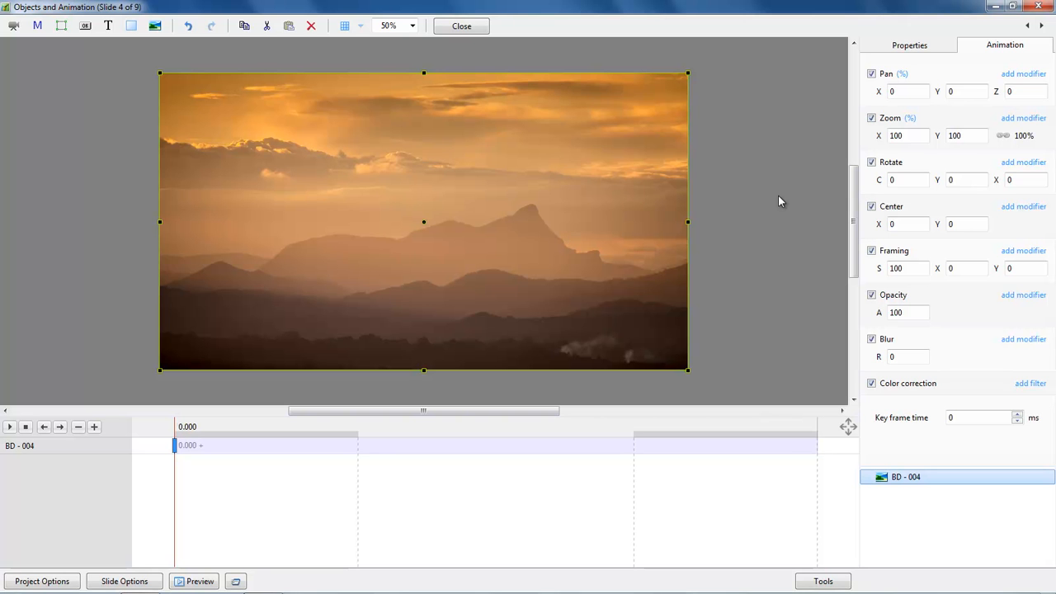
Nudge the image down and back up in small increments until its vertical pan is 0.
key("Down")
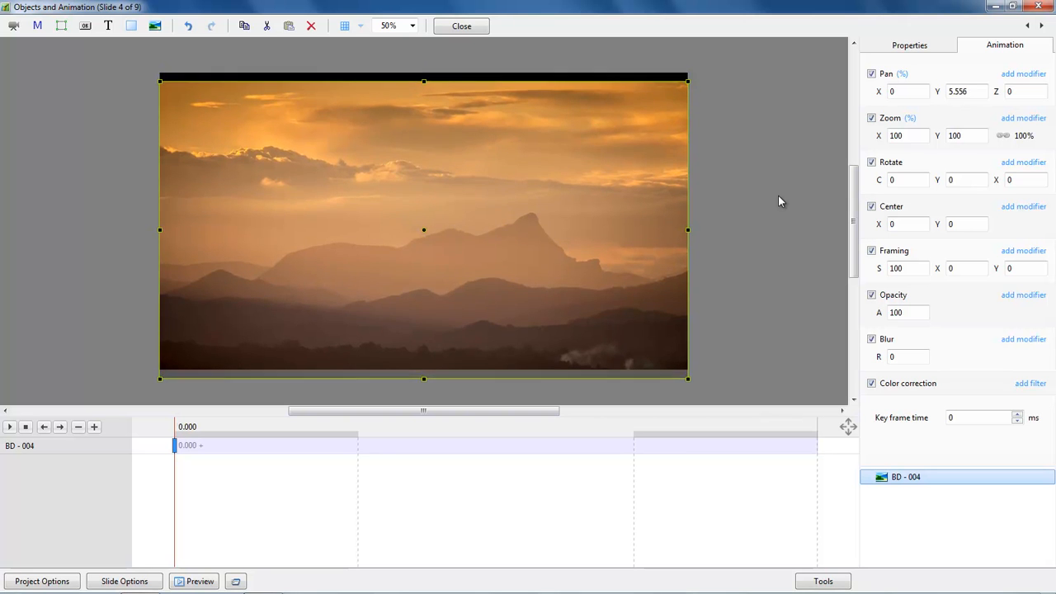
key("Down")
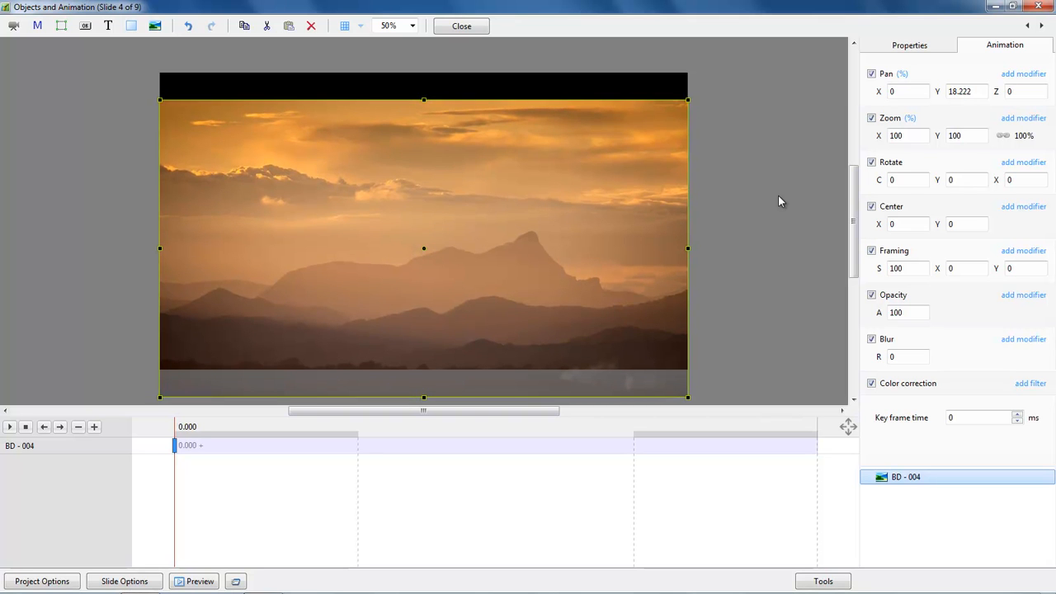
key("Up")
key("Up")
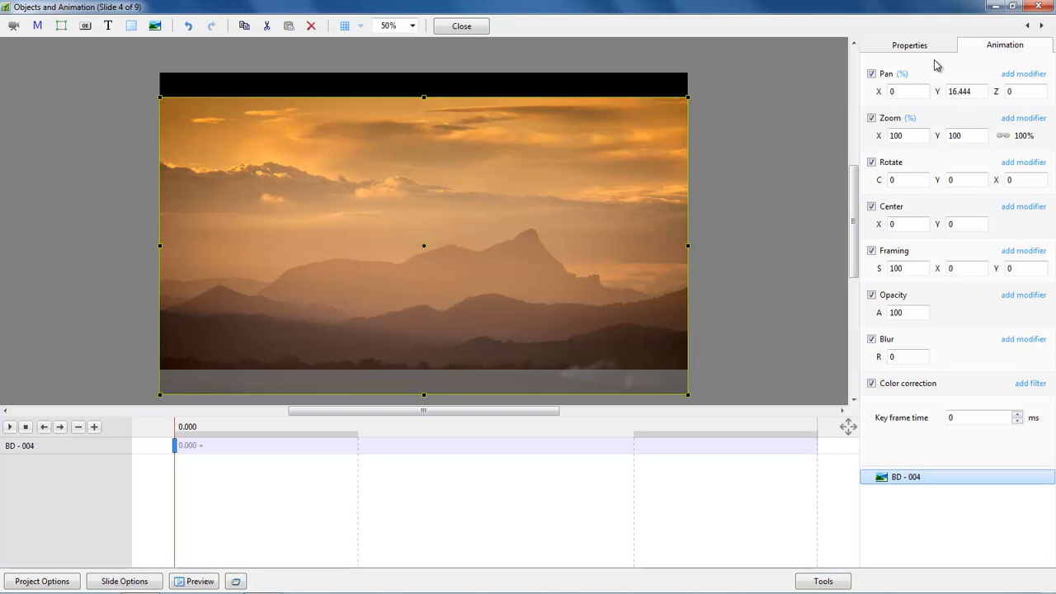
key("Up")
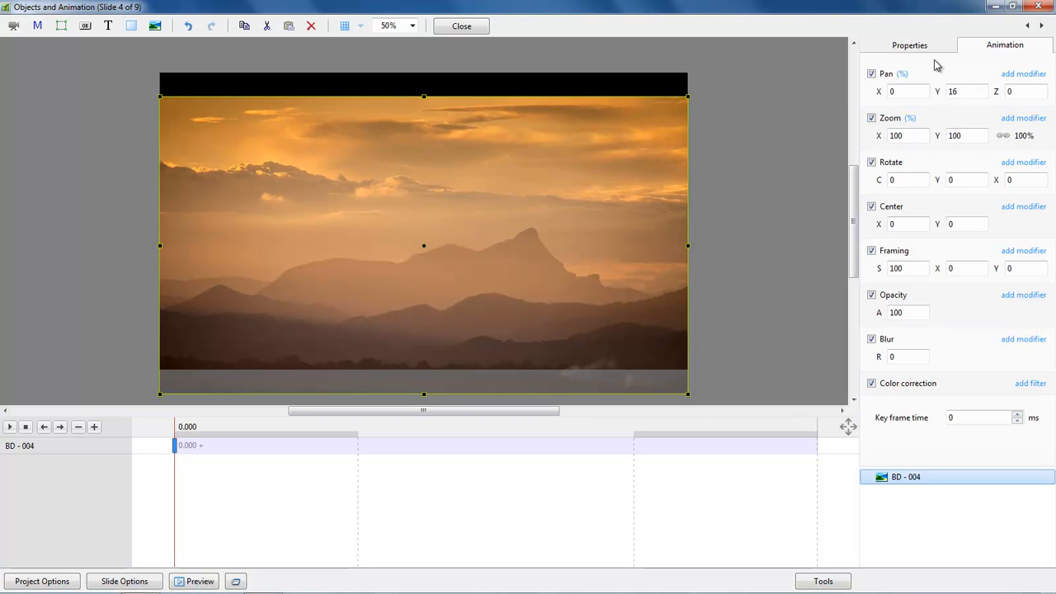
key("Up")
key("Up")
key("Up")
key("Up")
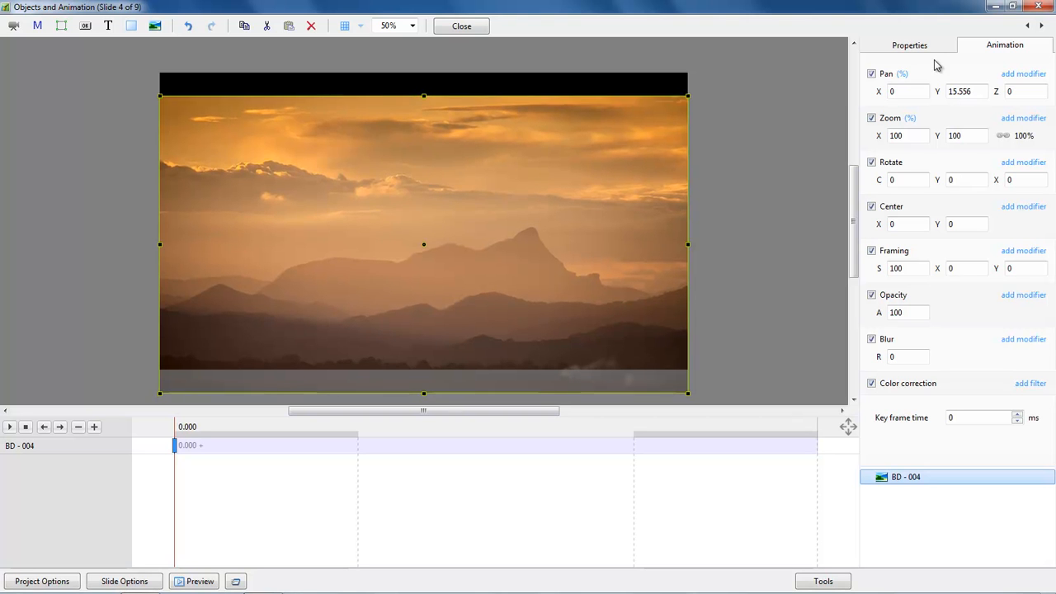
key("Up")
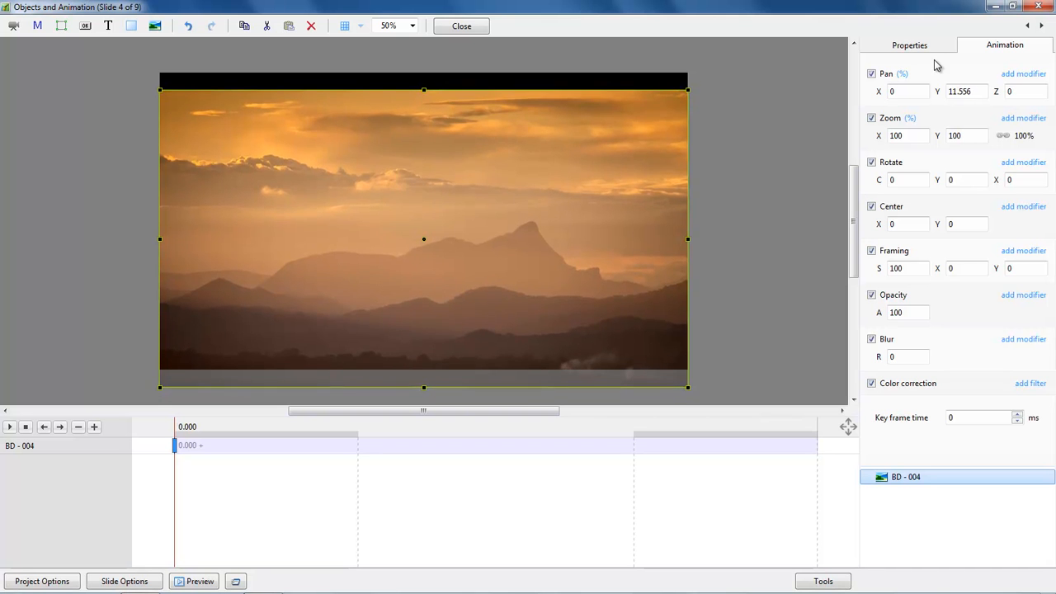
key("Up")
key("Up")
key("Up")
key("Up")
key("Up")
key("Up")
key("Up")
key("Up")
key("Up")
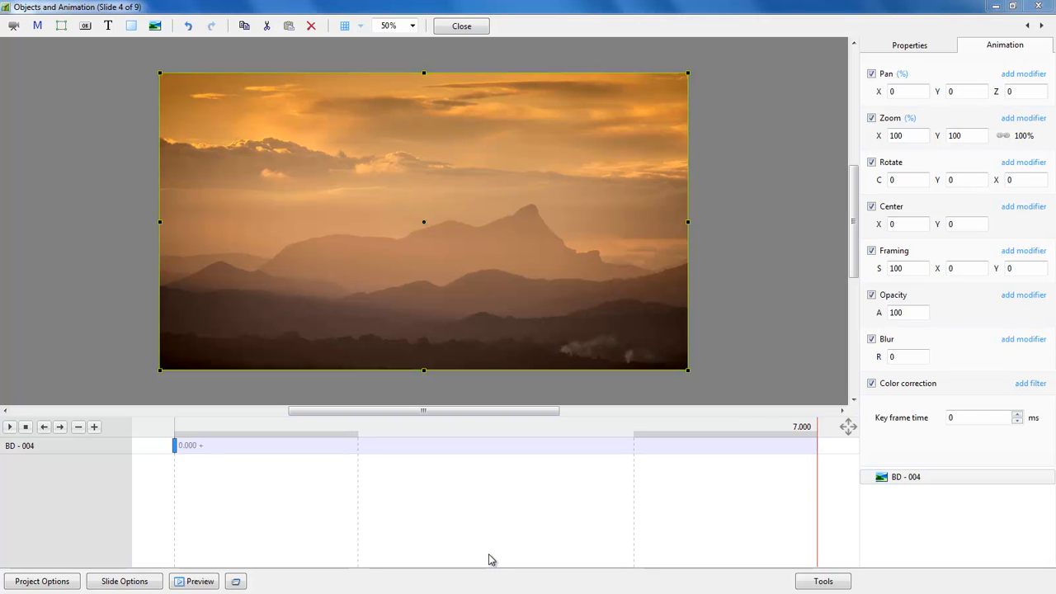
Add a key frame at 6994 ms, shrink the image to about 57% and pan it to about X -41, Y -4.
double_click(813, 451)
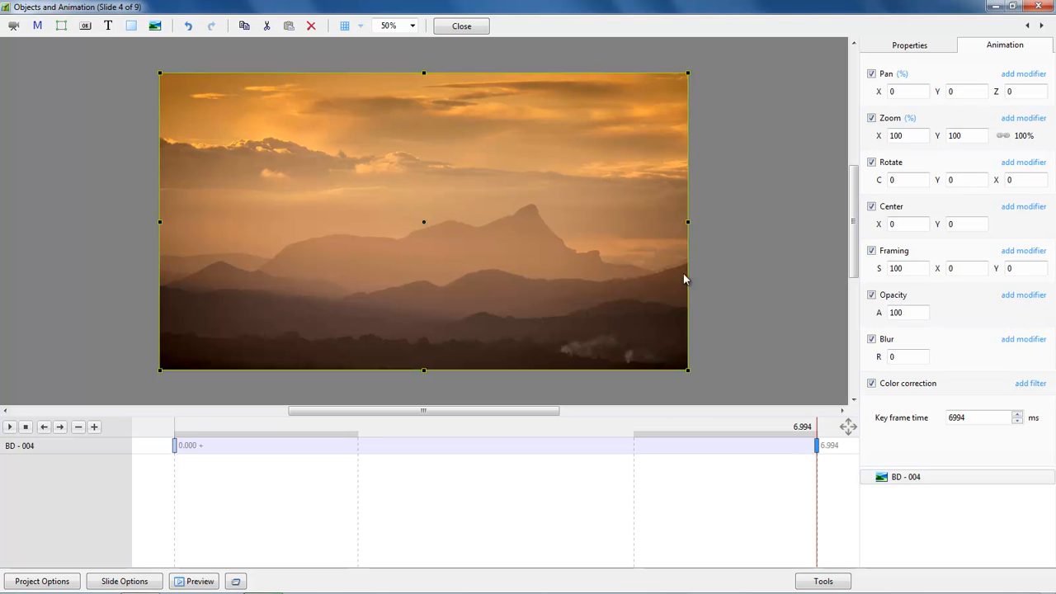
left_click(690, 72)
left_click_drag(689, 73, 575, 137)
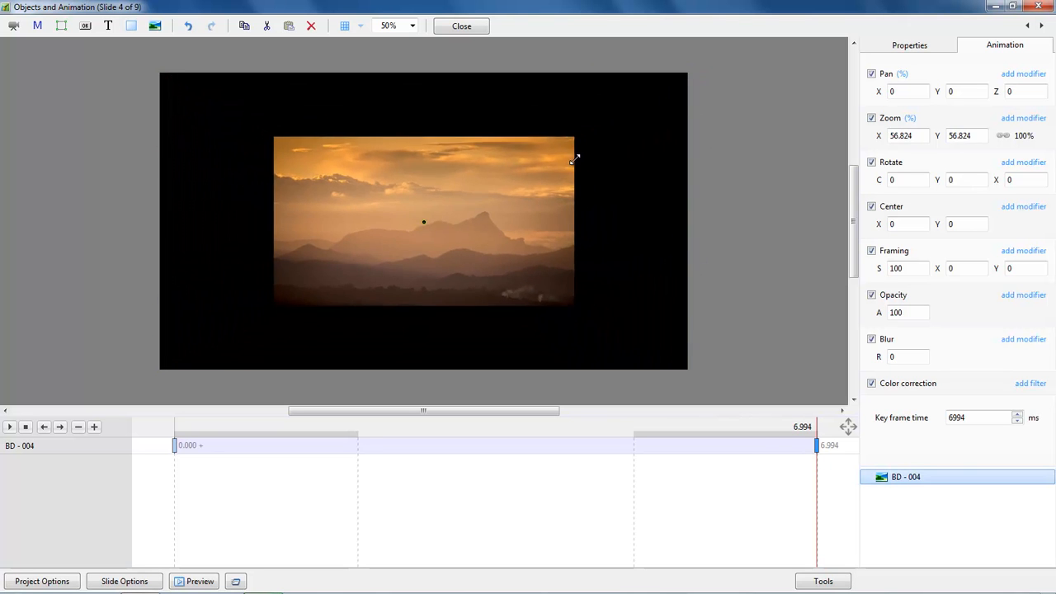
left_click_drag(519, 230, 419, 220)
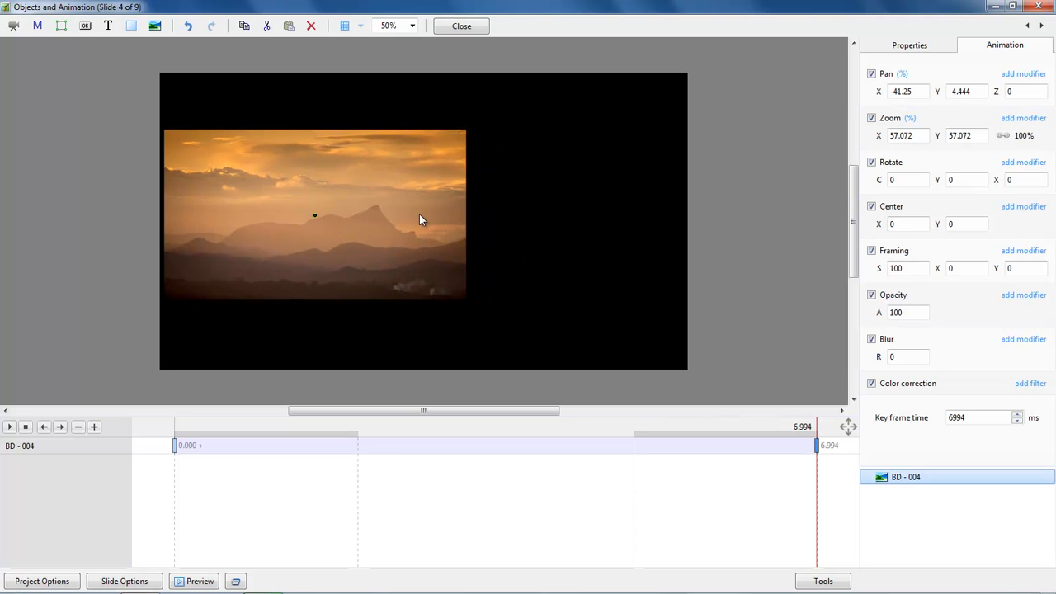
Play the BD - 004 animation from its first key frame and undo all changes on the slide.
left_click(175, 447)
left_click(9, 426)
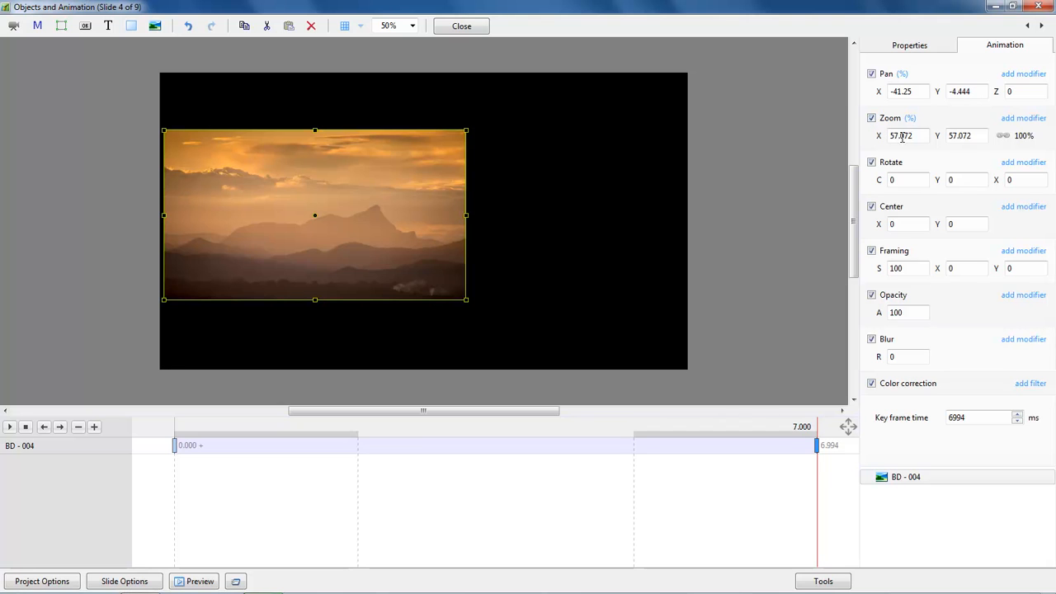
left_click(823, 581)
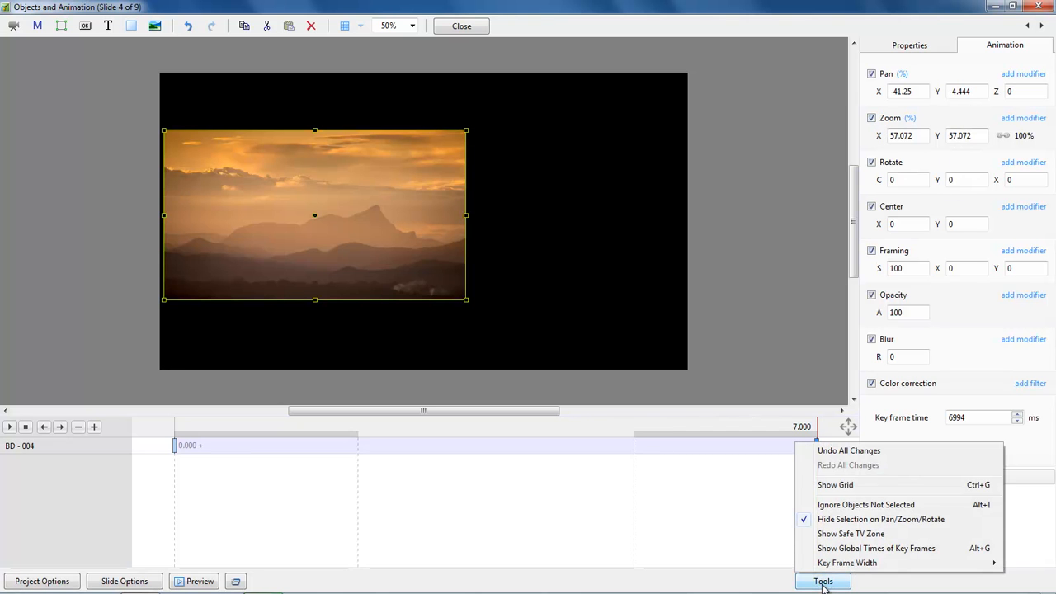
left_click(840, 453)
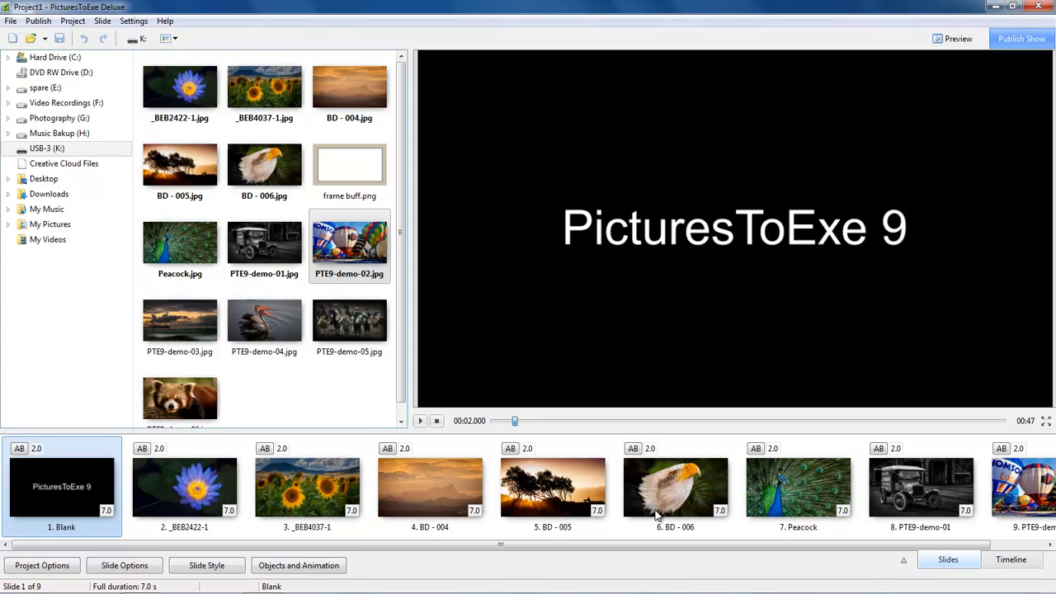
Open the sample project and bring its slide 5, 3D background, into the Objects and Animation editor.
left_click(165, 22)
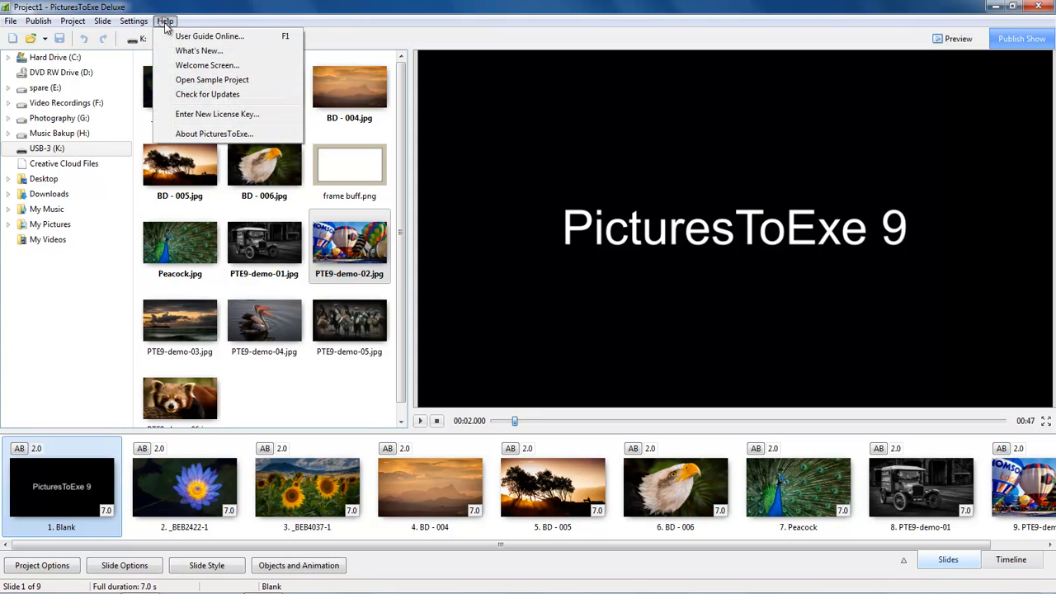
left_click(184, 80)
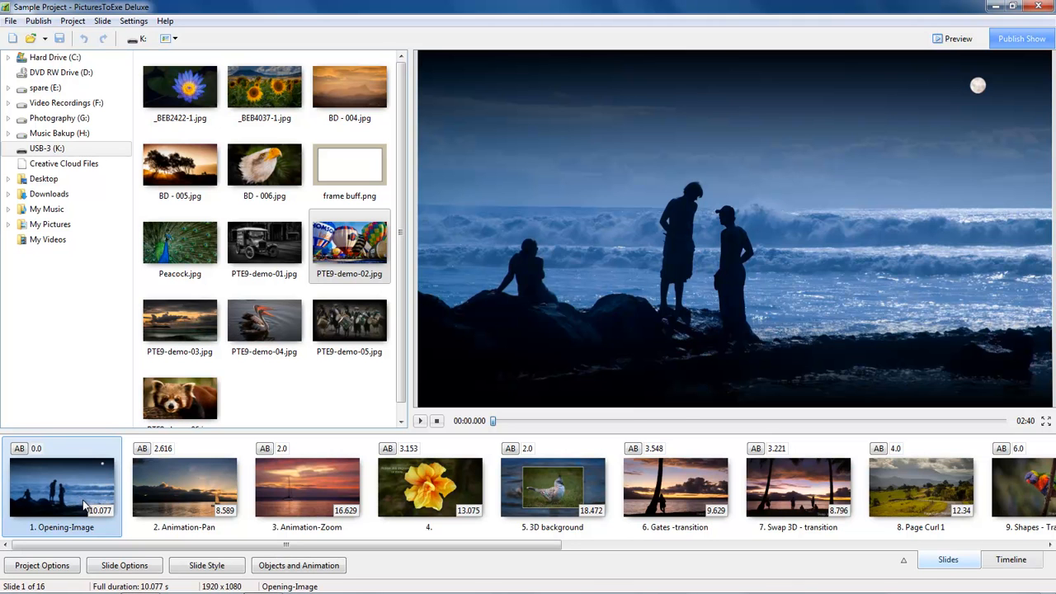
left_click(553, 493)
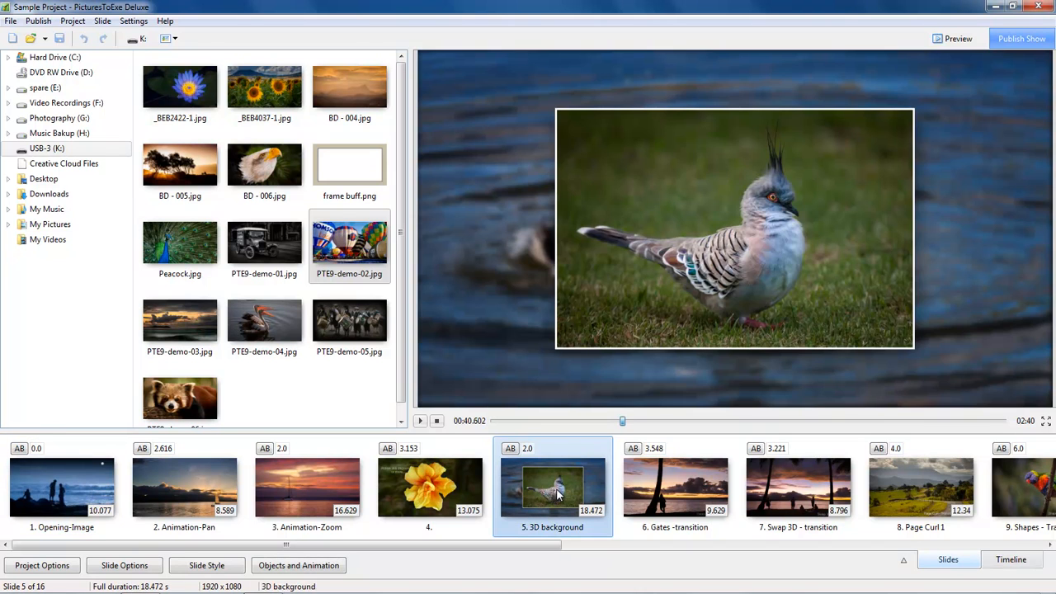
left_click(299, 566)
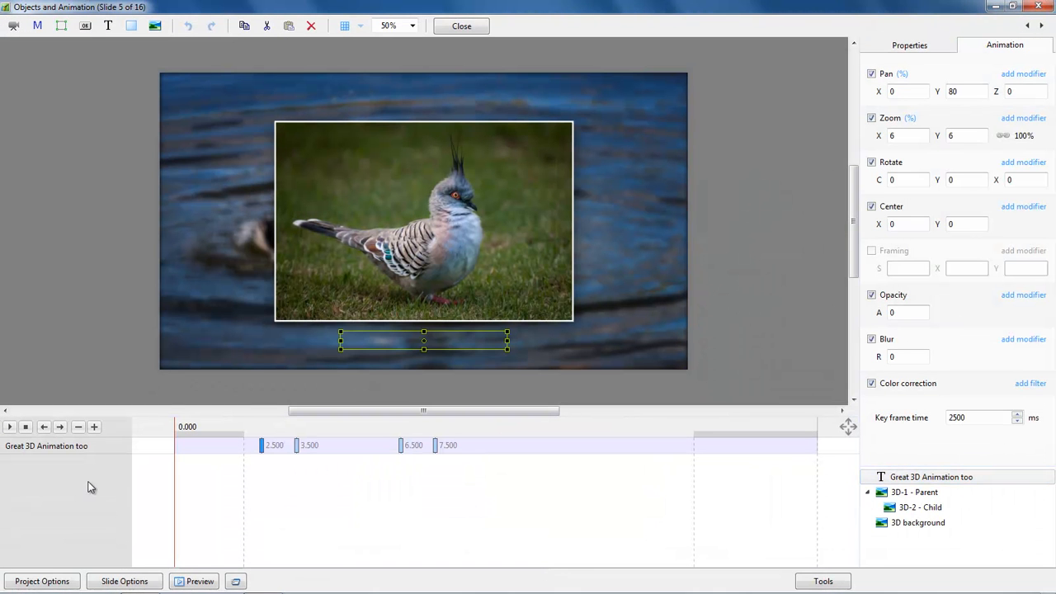
Play the slide's animation and select the 3D background object to examine its settings.
left_click(10, 427)
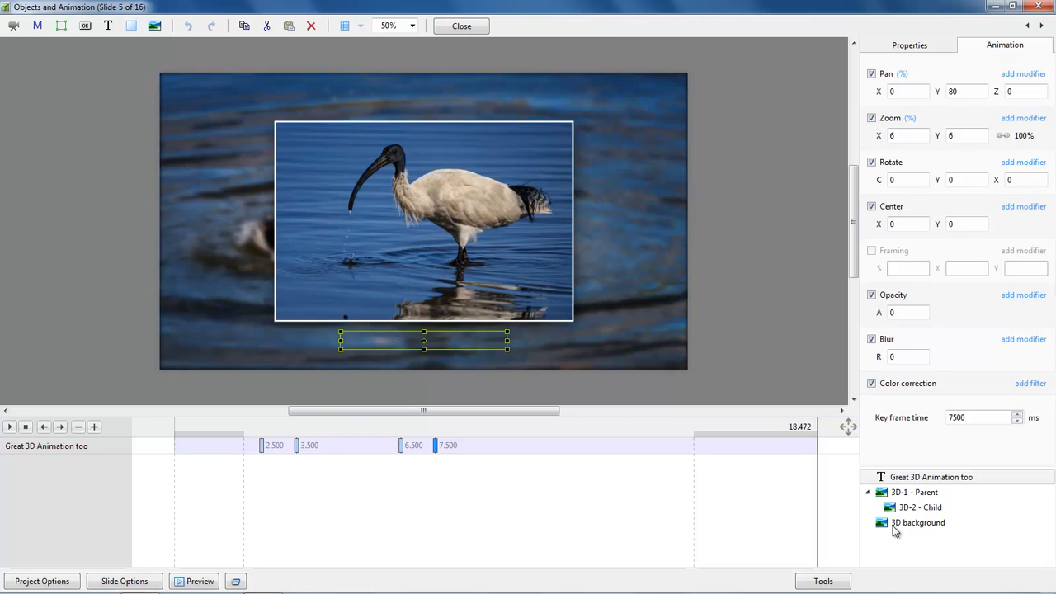
left_click(904, 528)
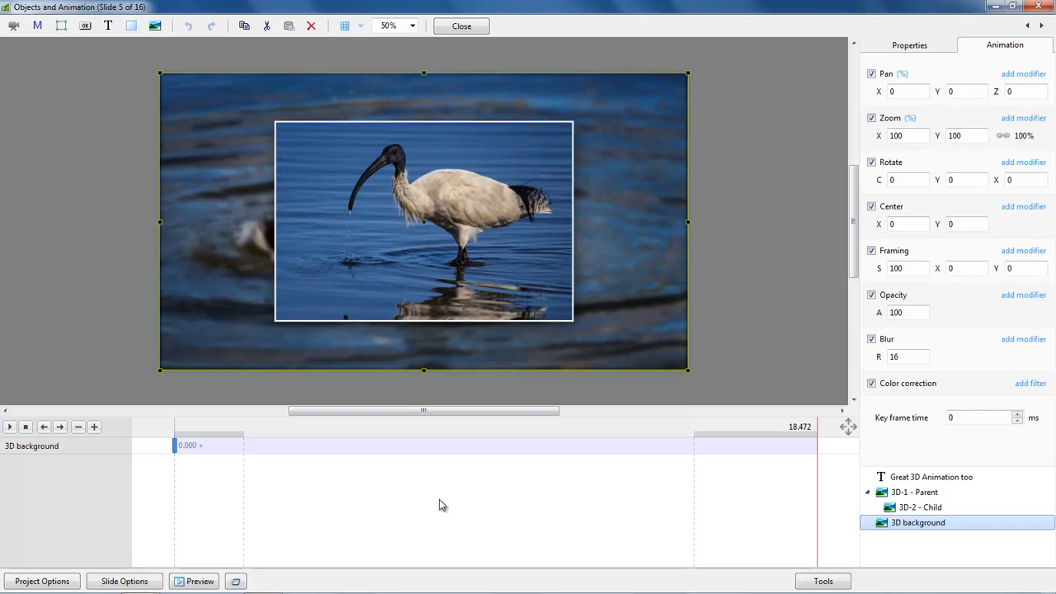
Examine the opacity of the "Great 3D Animation too" text at its 2.5, 3.5, 6.5 and 7.5 s key frames.
left_click(914, 478)
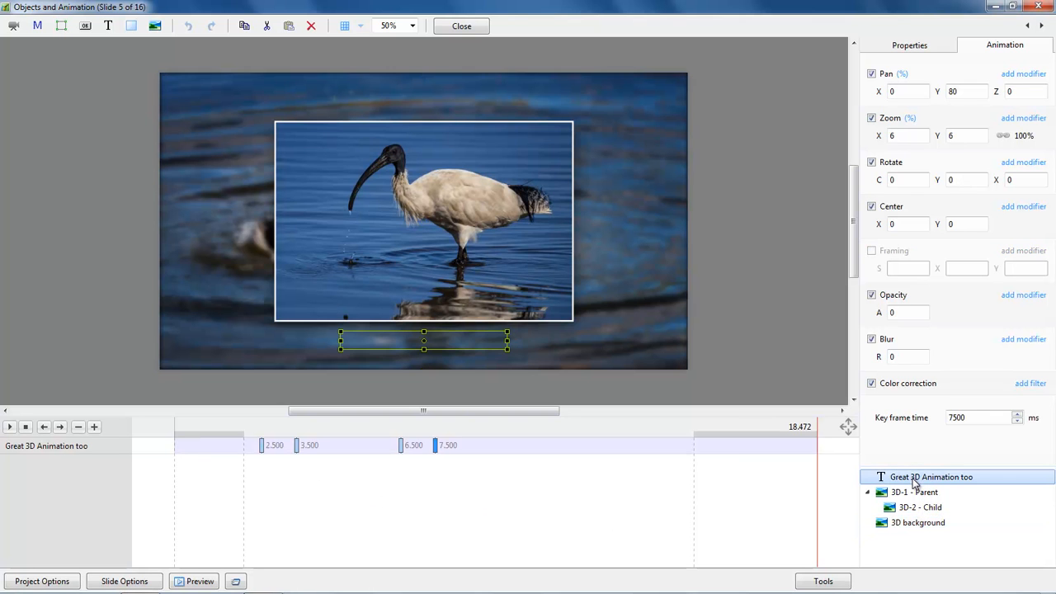
left_click(262, 447)
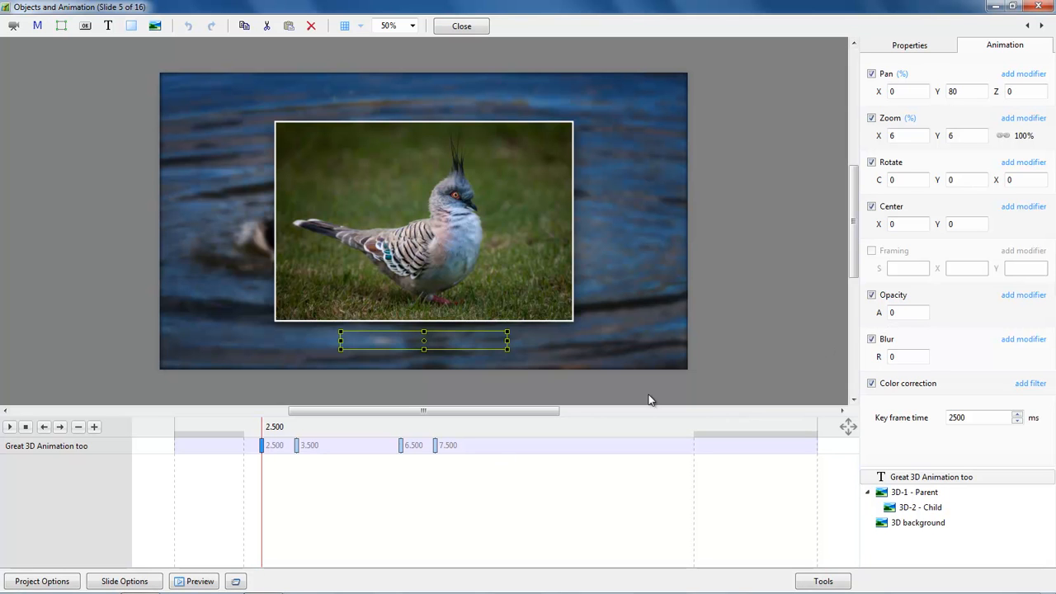
left_click(297, 446)
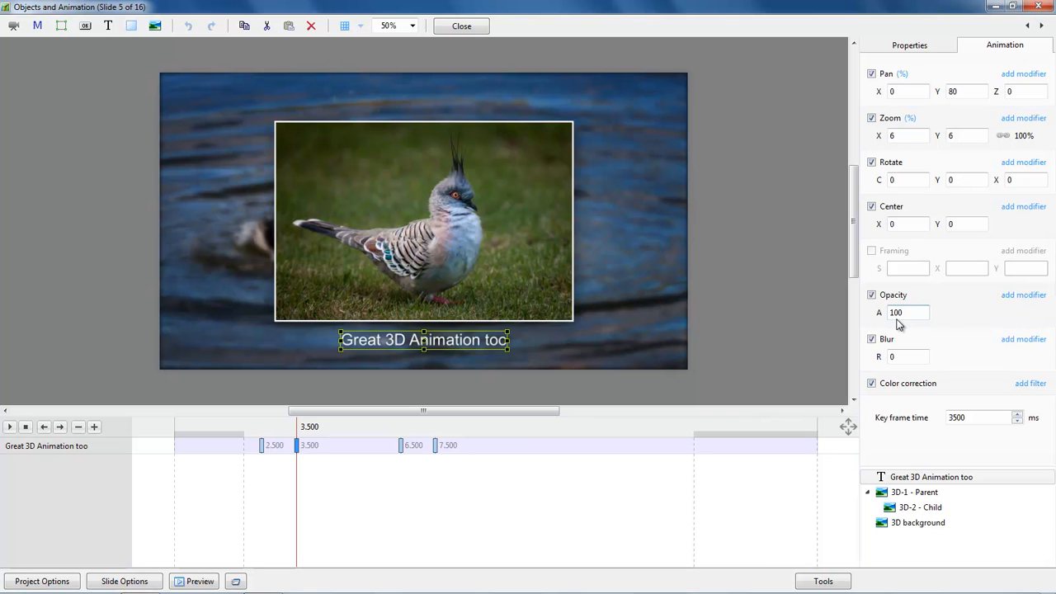
left_click(402, 450)
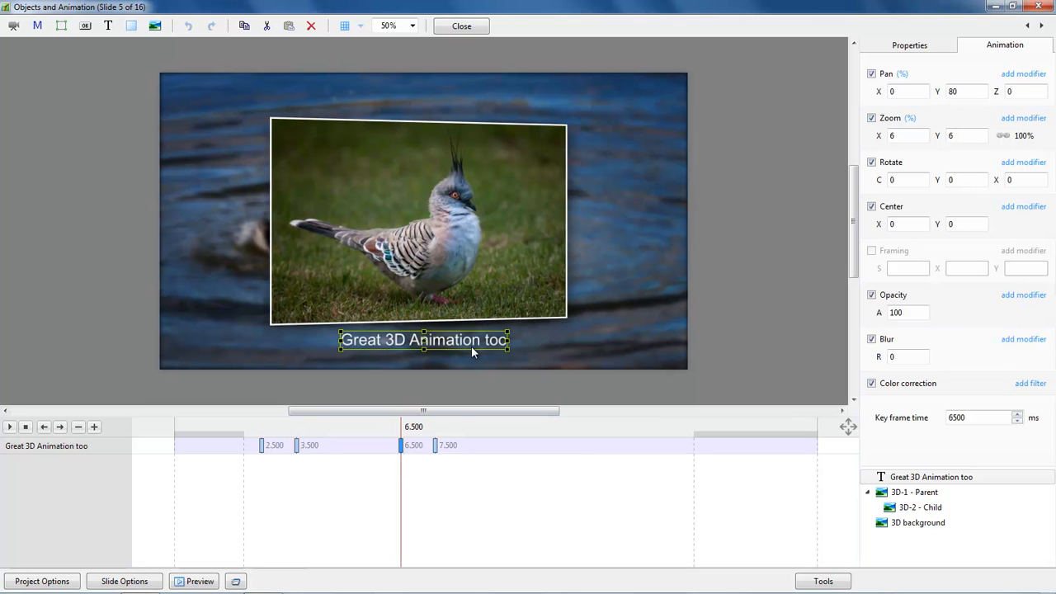
left_click(436, 445)
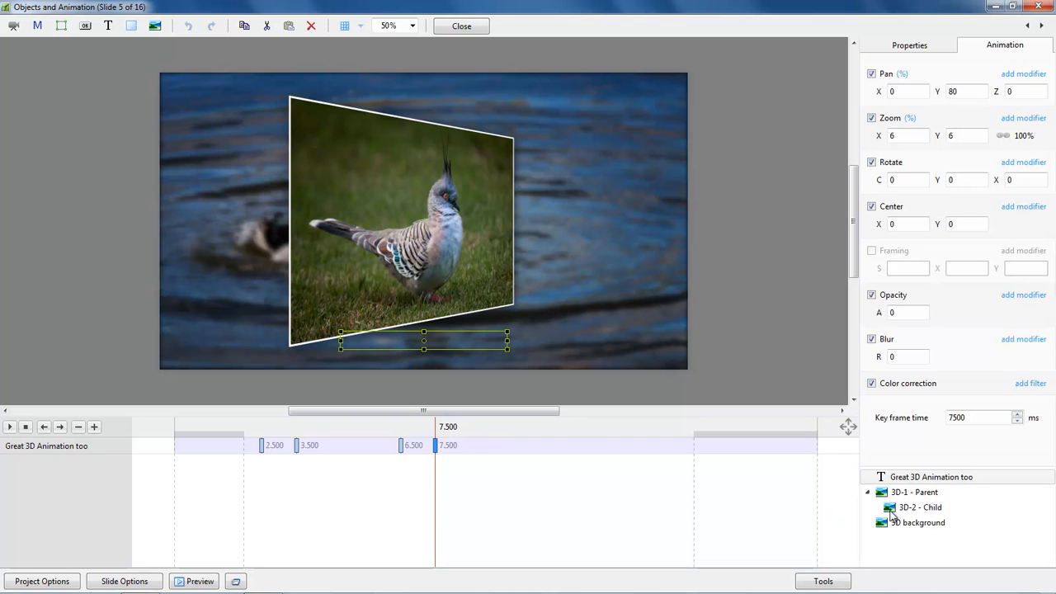
Select the 3D-1 - Parent object and scrub from its 6 s key frame to about 9.6 s to examine its rotation.
left_click(901, 493)
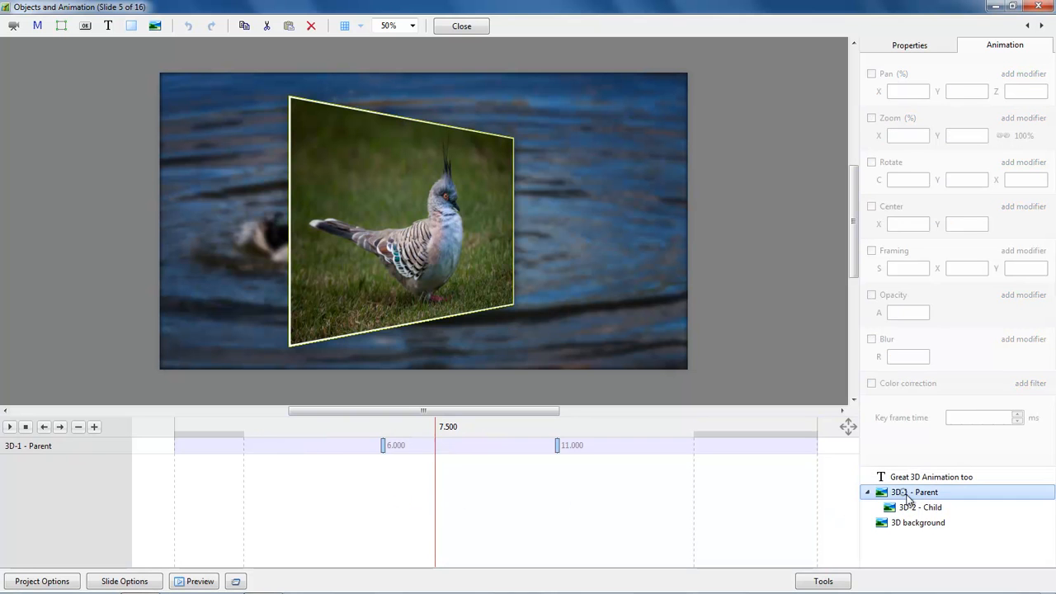
left_click(381, 463)
left_click(393, 466)
mouse_move(393, 467)
left_mouse_down()
mouse_move(558, 470)
mouse_move(385, 468)
left_mouse_up()
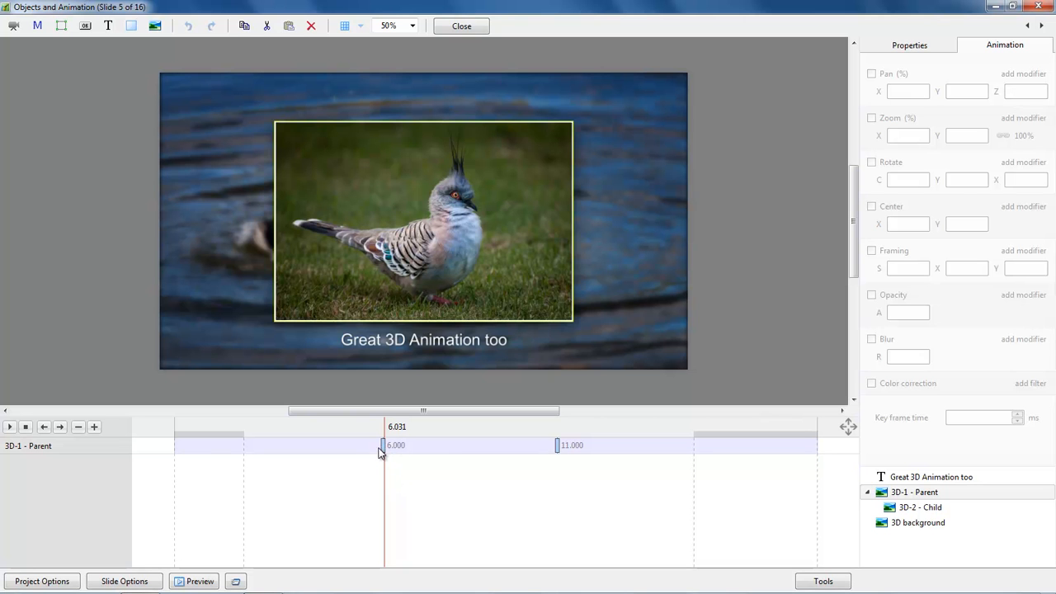
left_click(382, 446)
left_click_drag(384, 469, 509, 473)
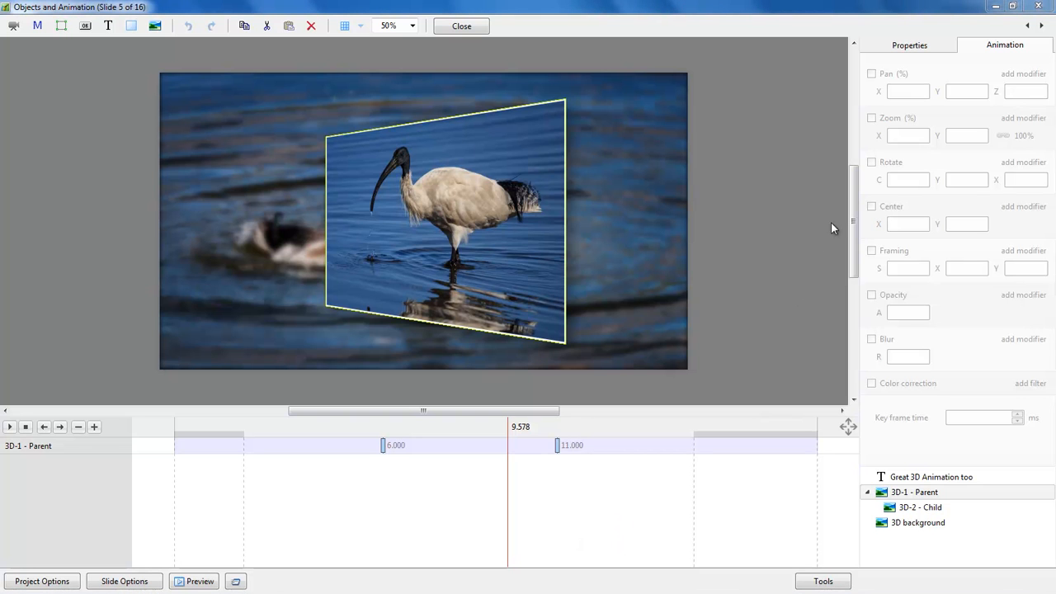
Close the sample slide's editor and switch to Photoshop to add a new empty layer above the black Background.
left_click(1038, 7)
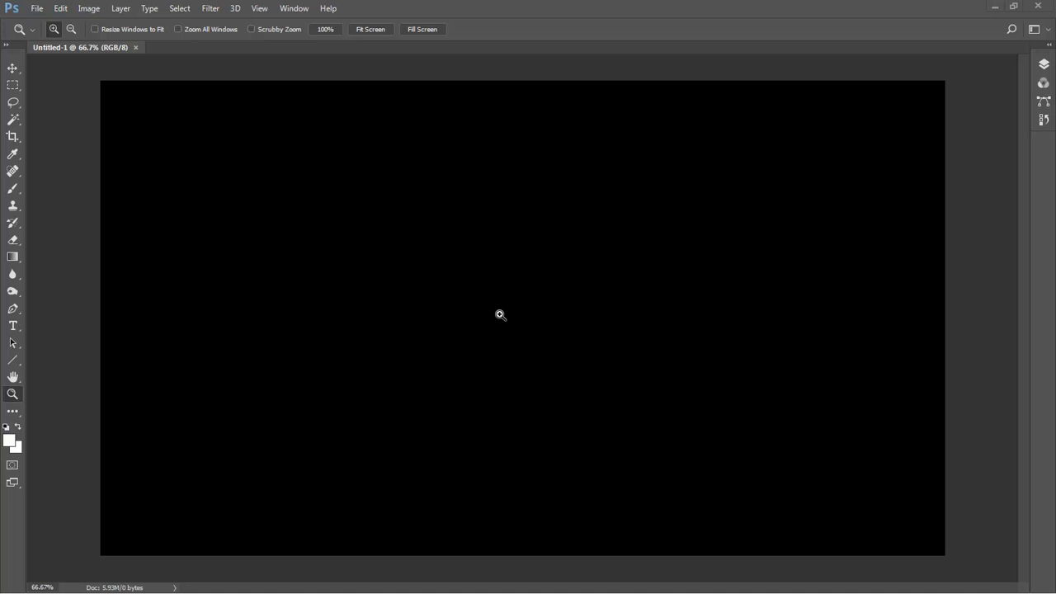
left_click(1044, 65)
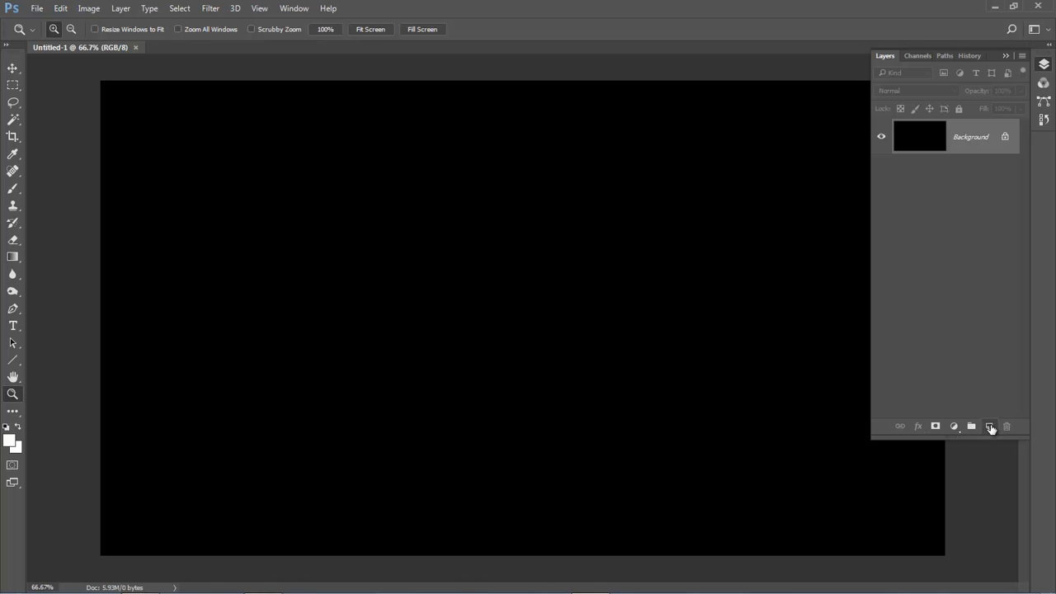
left_click(989, 427)
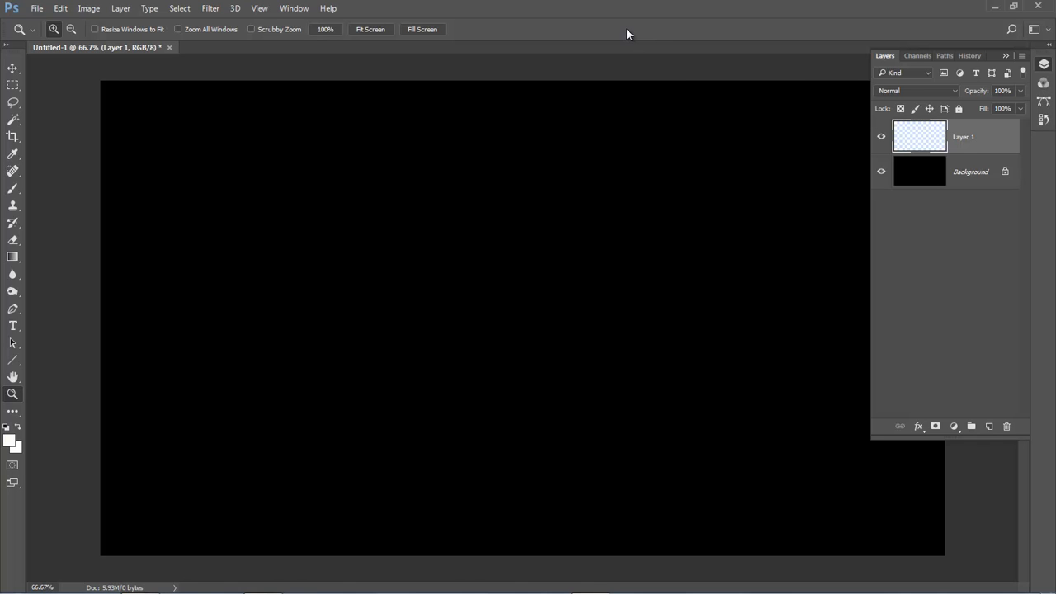
key("F7")
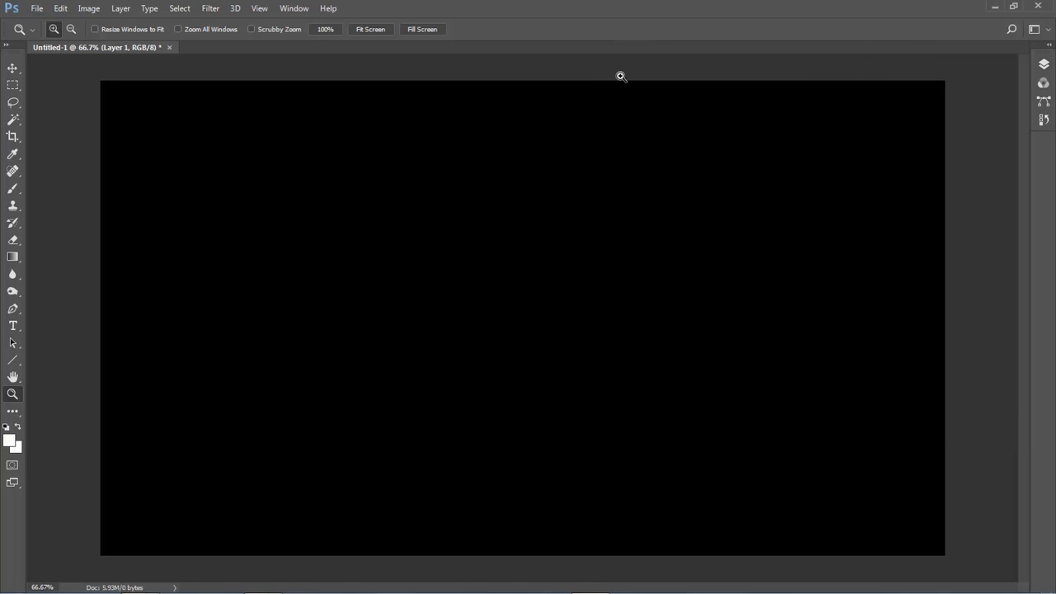
Stroke the whole canvas edge on Layer 1 with a 1 px inside line in grey #9e9d9d, and clear the selection.
left_click(180, 10)
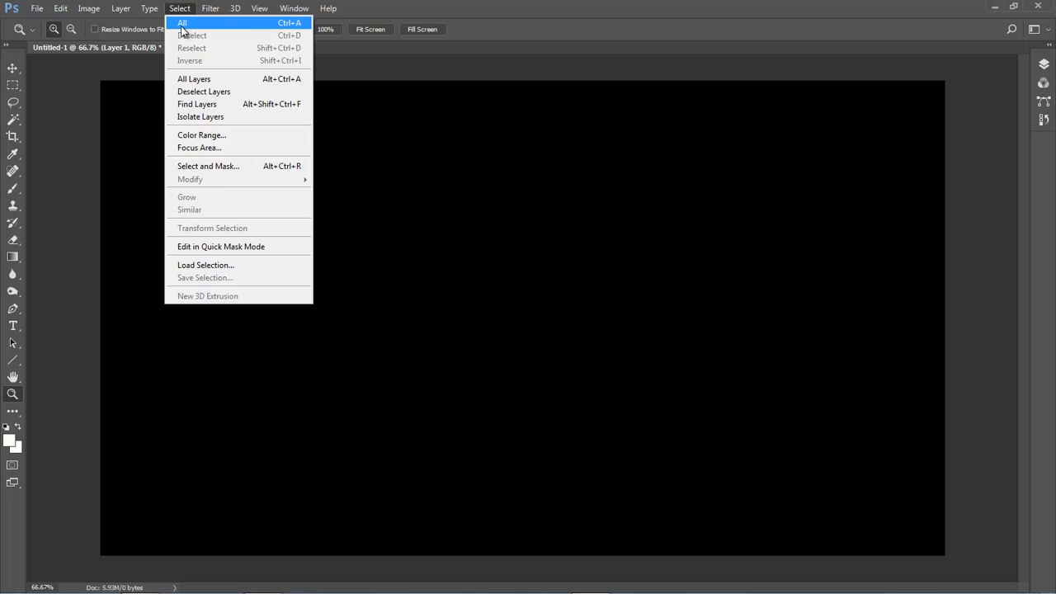
left_click(282, 27)
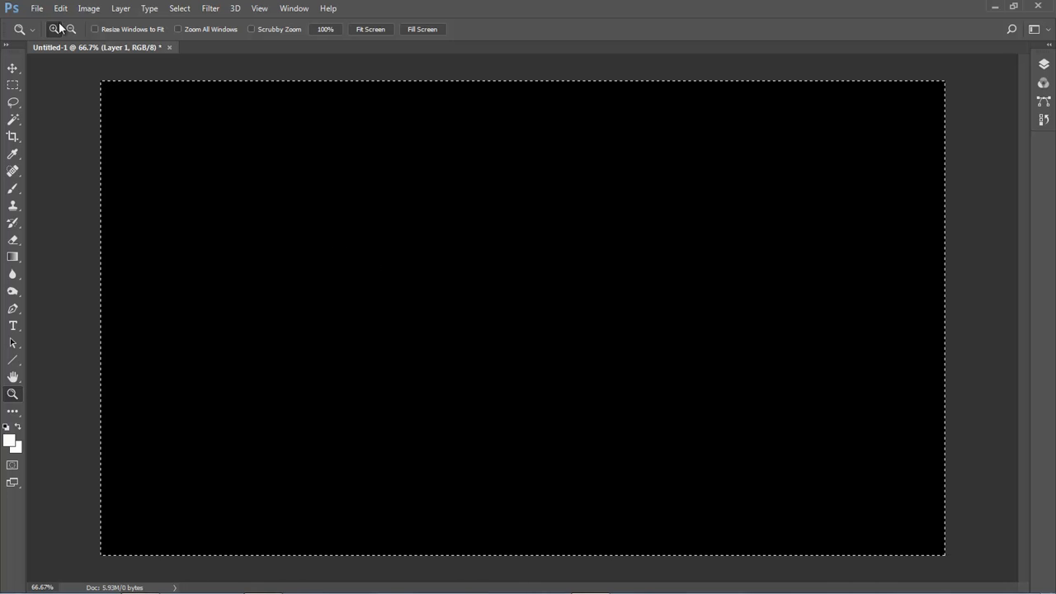
left_click(62, 9)
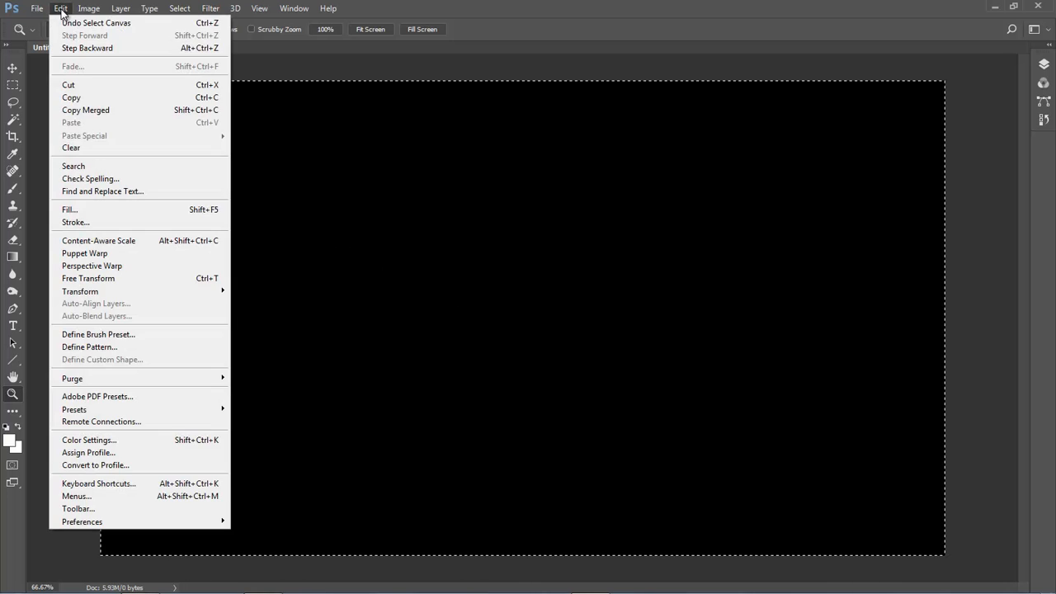
left_click(74, 222)
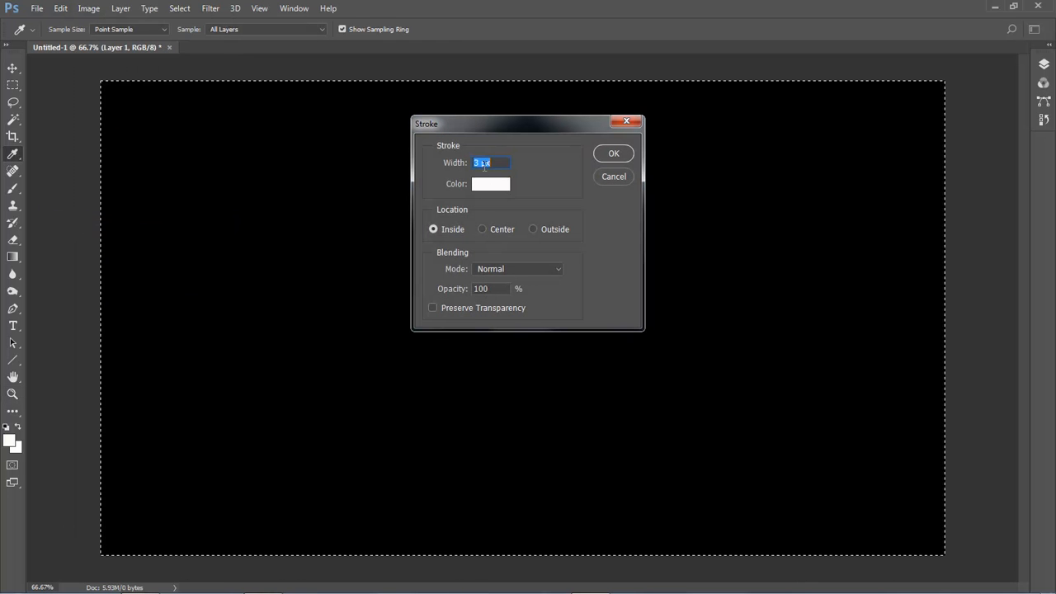
type("1")
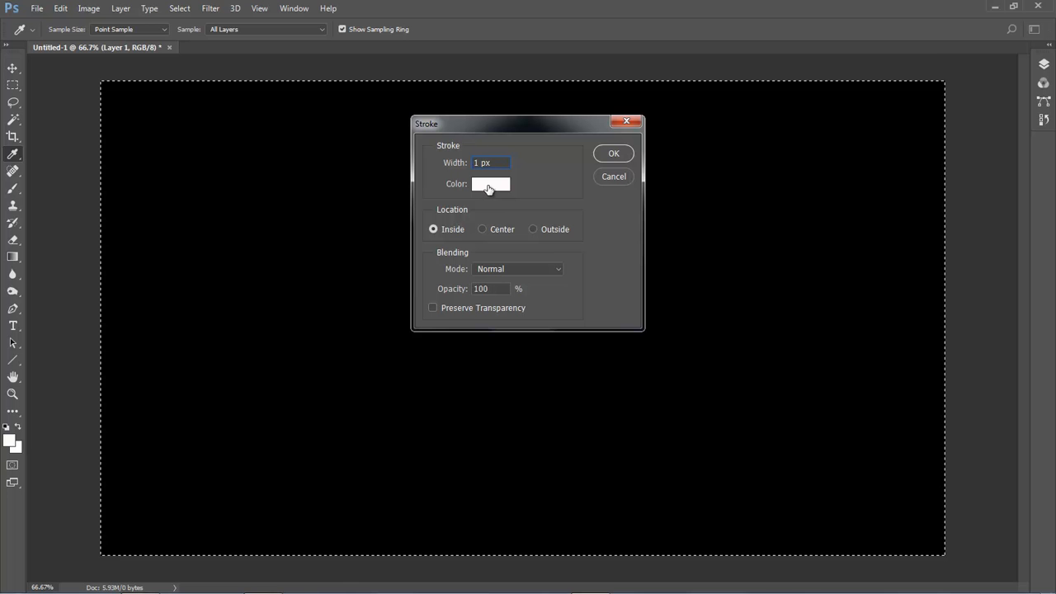
left_click(489, 185)
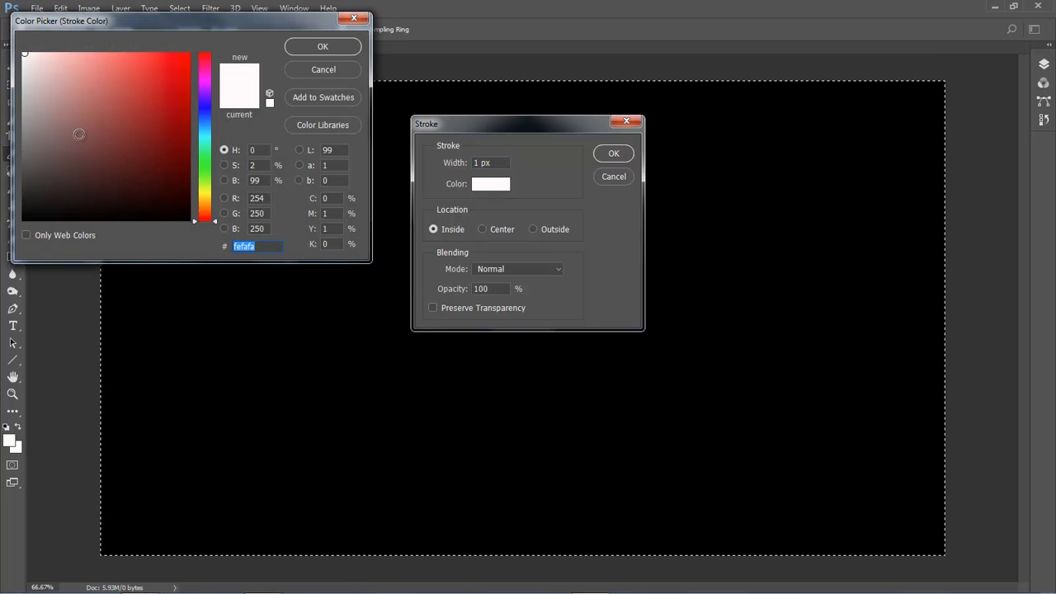
left_click(23, 116)
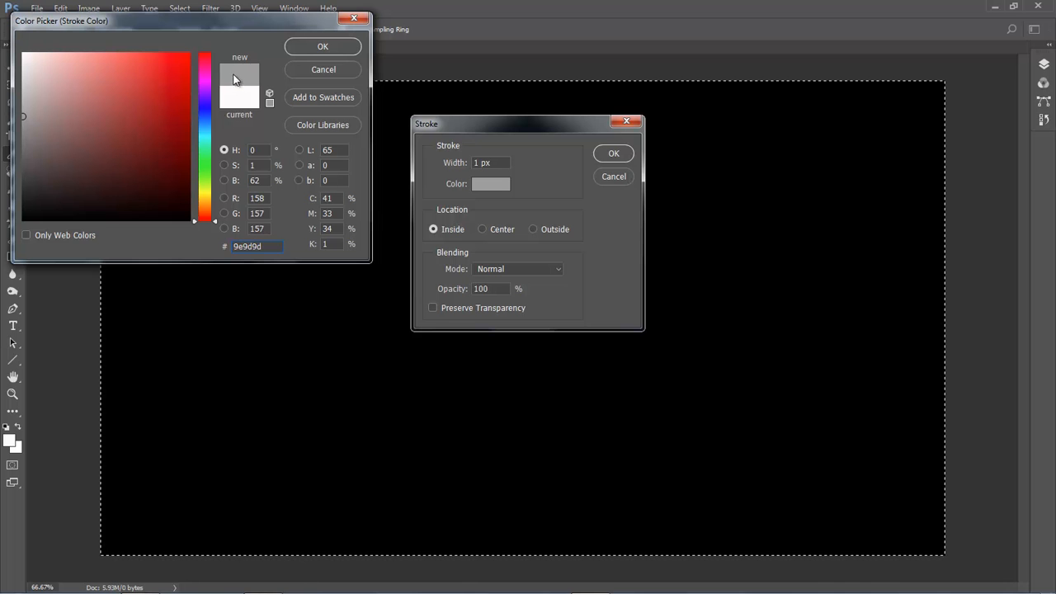
left_click(323, 46)
left_click(610, 154)
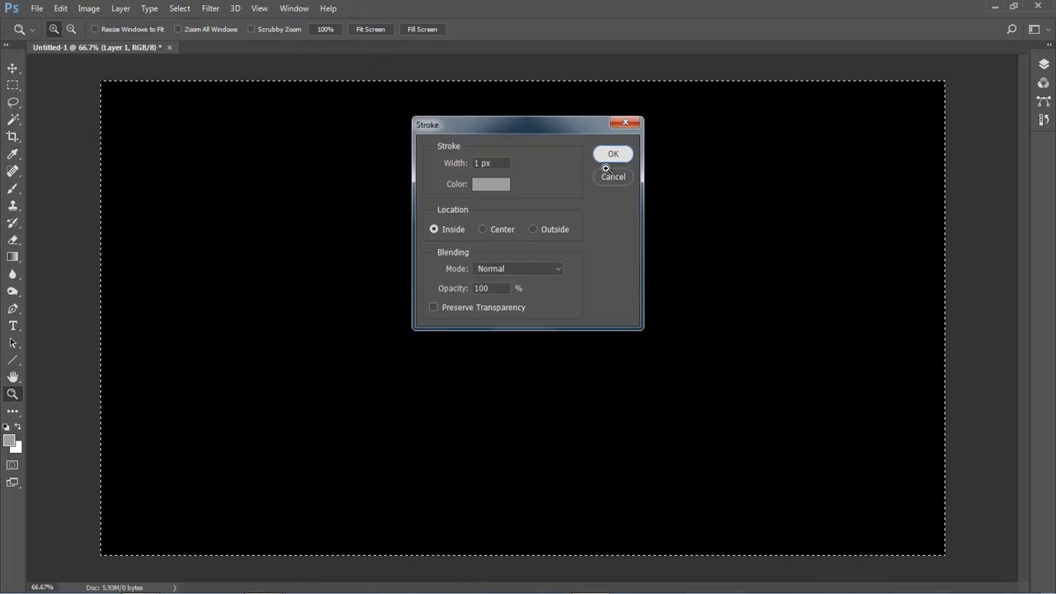
key("ctrl+d")
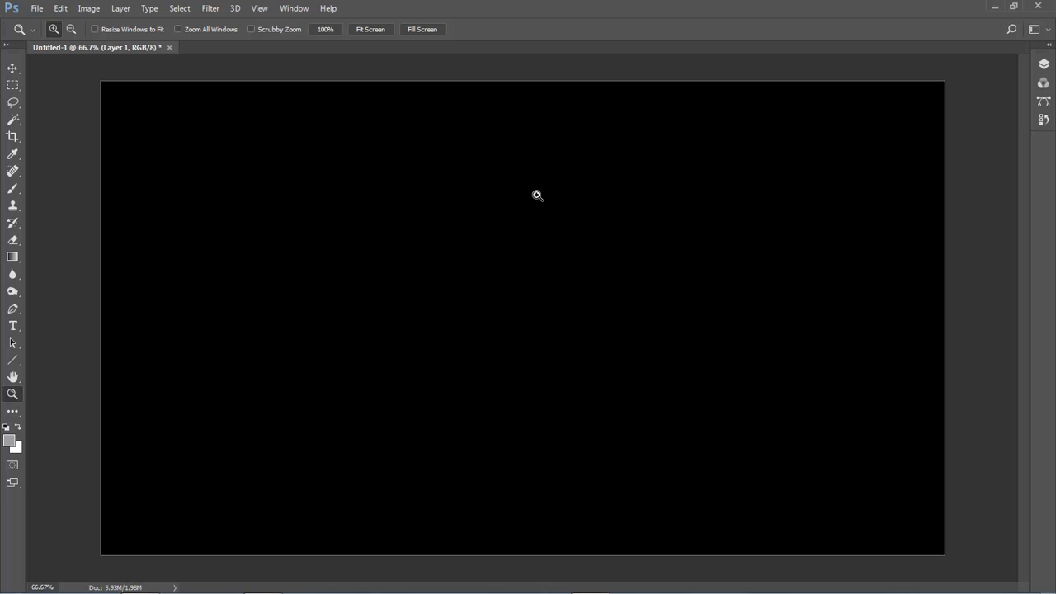
Delete the black Background layer so that only the stroked Layer 1 remains on transparency.
left_click(1044, 64)
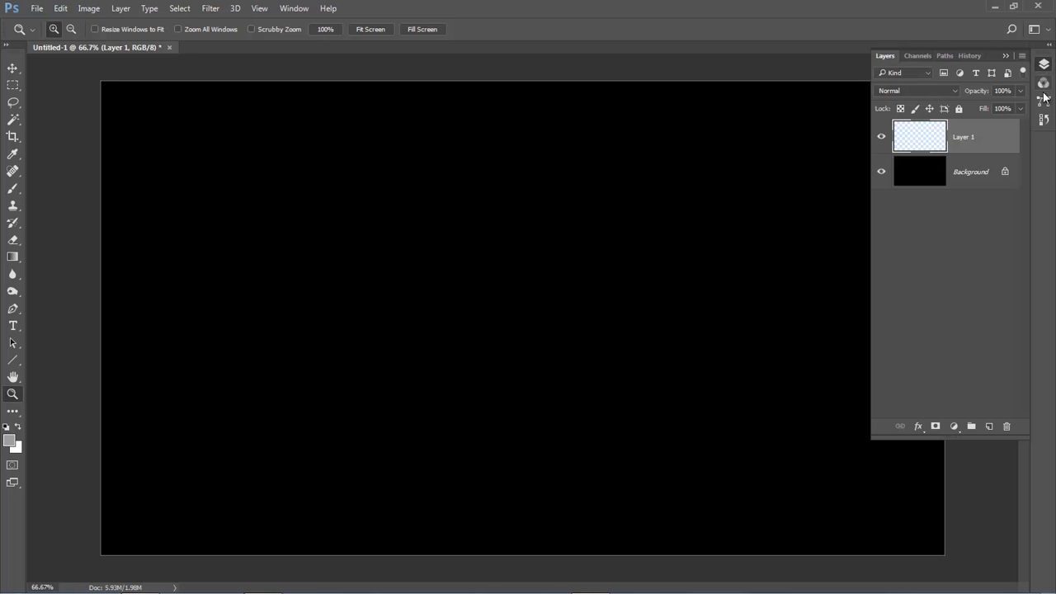
left_click_drag(917, 169, 1008, 426)
left_click(865, 32)
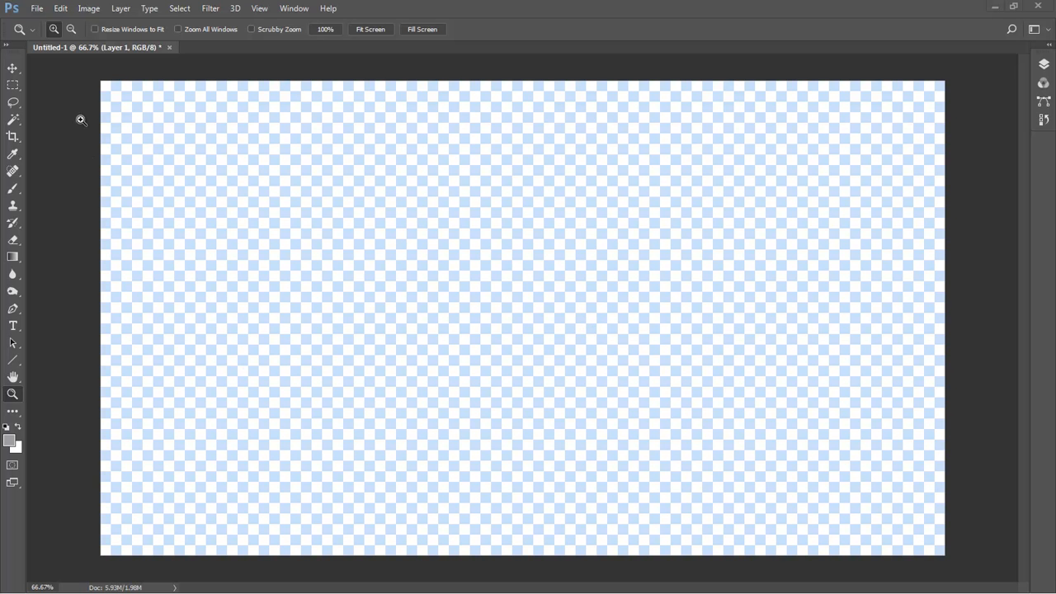
Save the transparent image as a PNG named frame on the USB-3 (K:) drive.
left_click(37, 10)
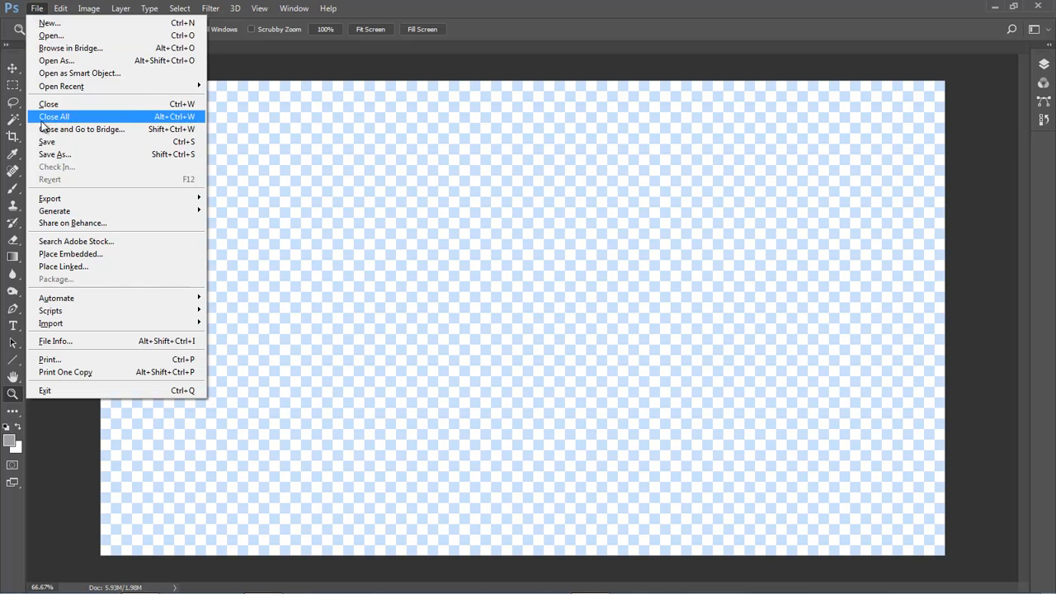
left_click(50, 157)
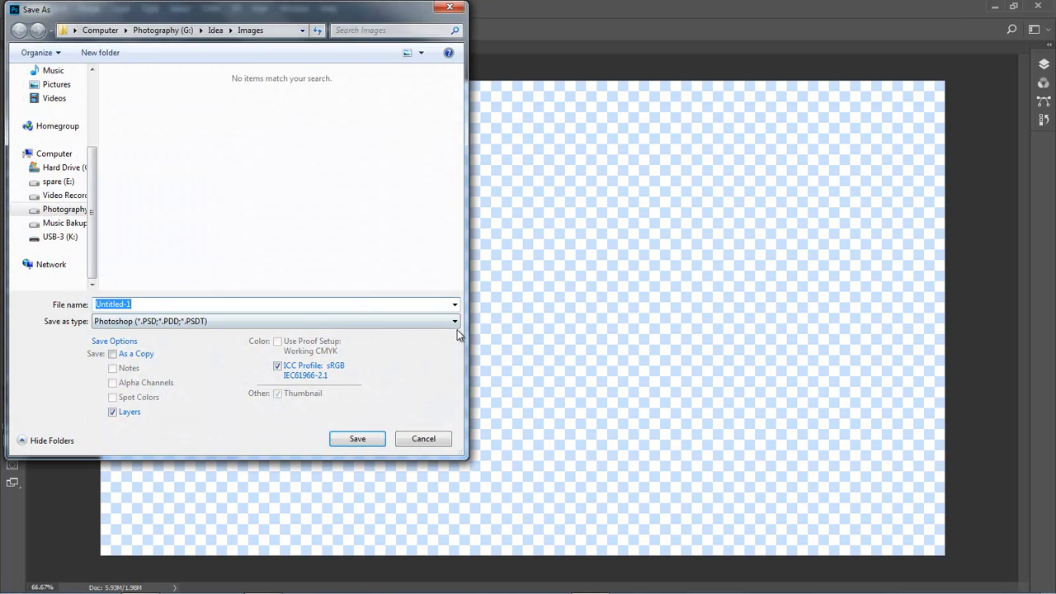
left_click(456, 320)
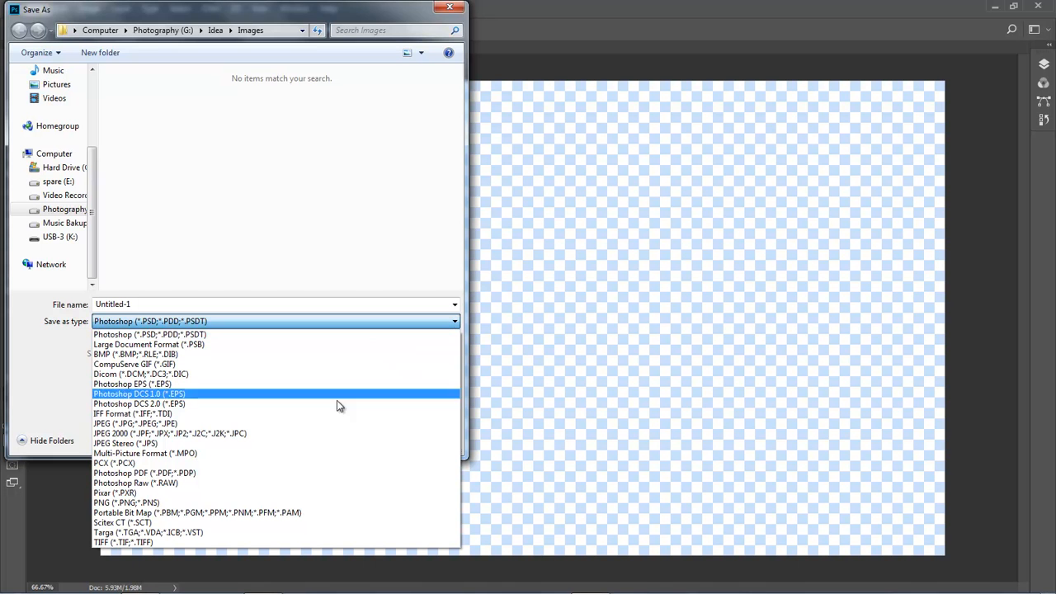
left_click(182, 505)
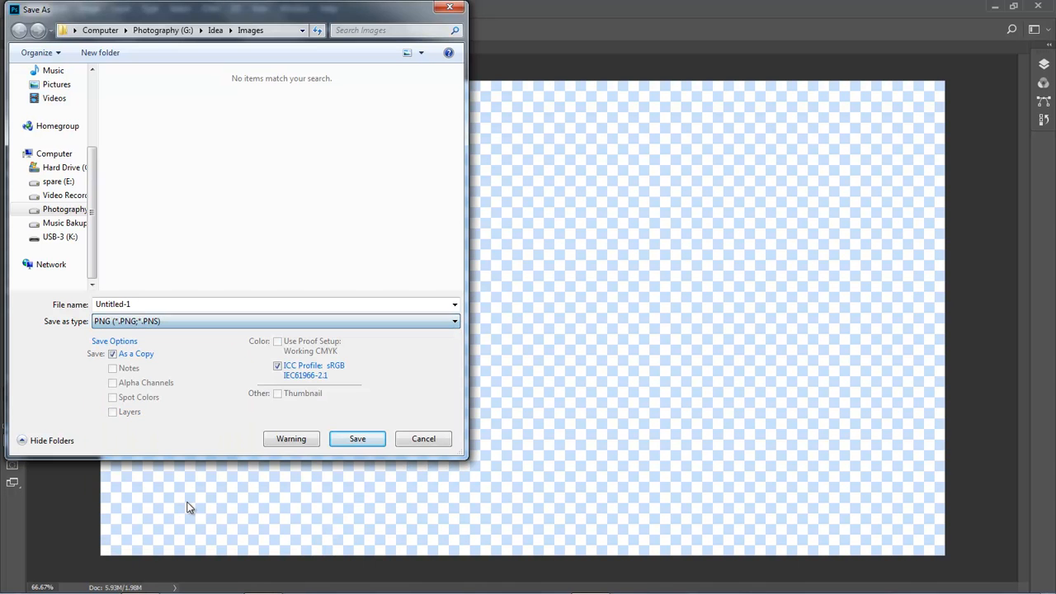
left_click(56, 238)
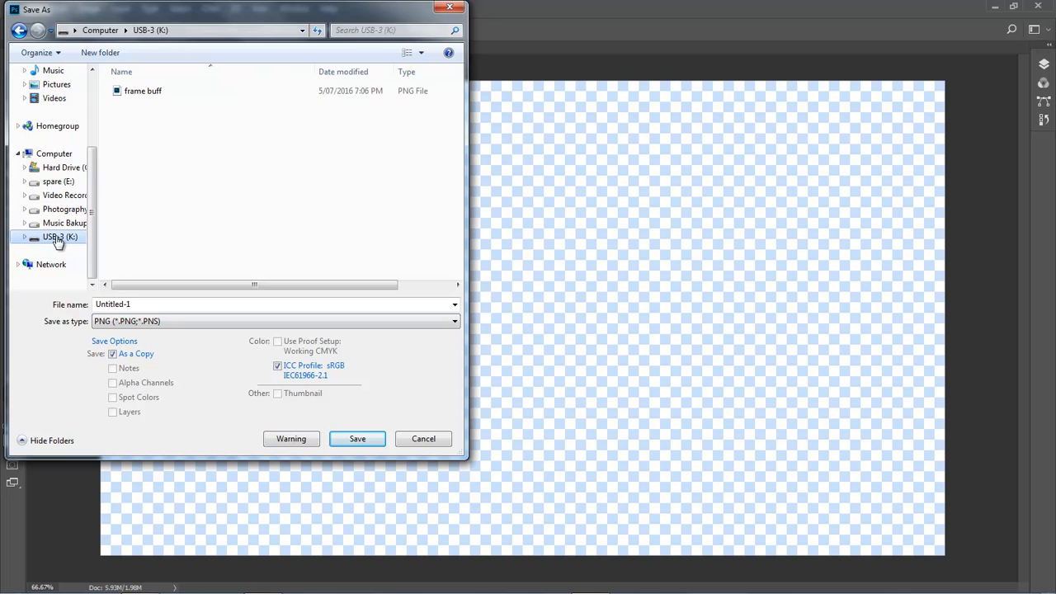
left_click(159, 303)
type("frame")
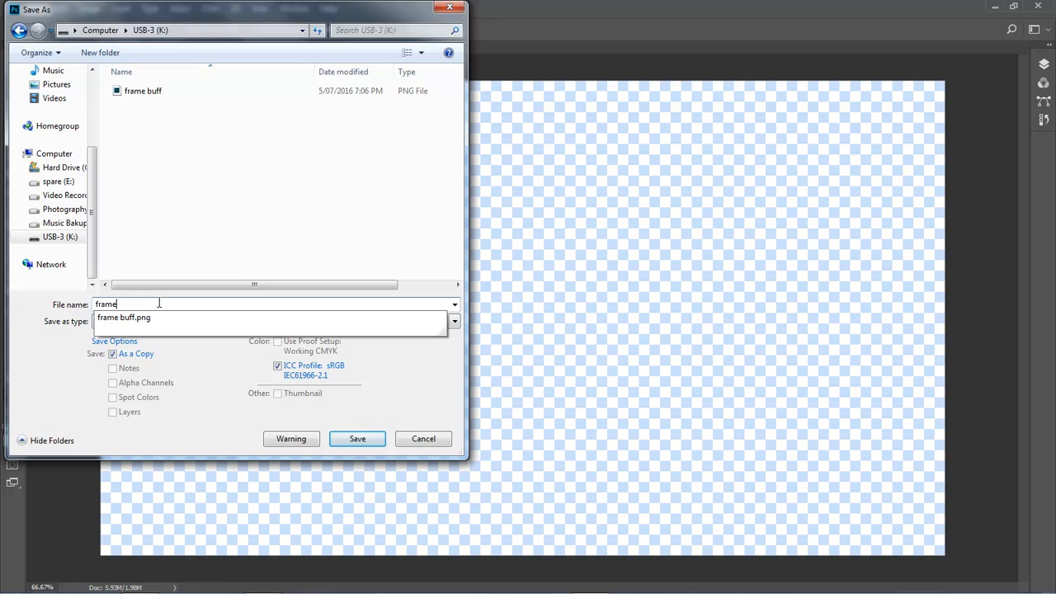
left_click(357, 439)
left_click(568, 193)
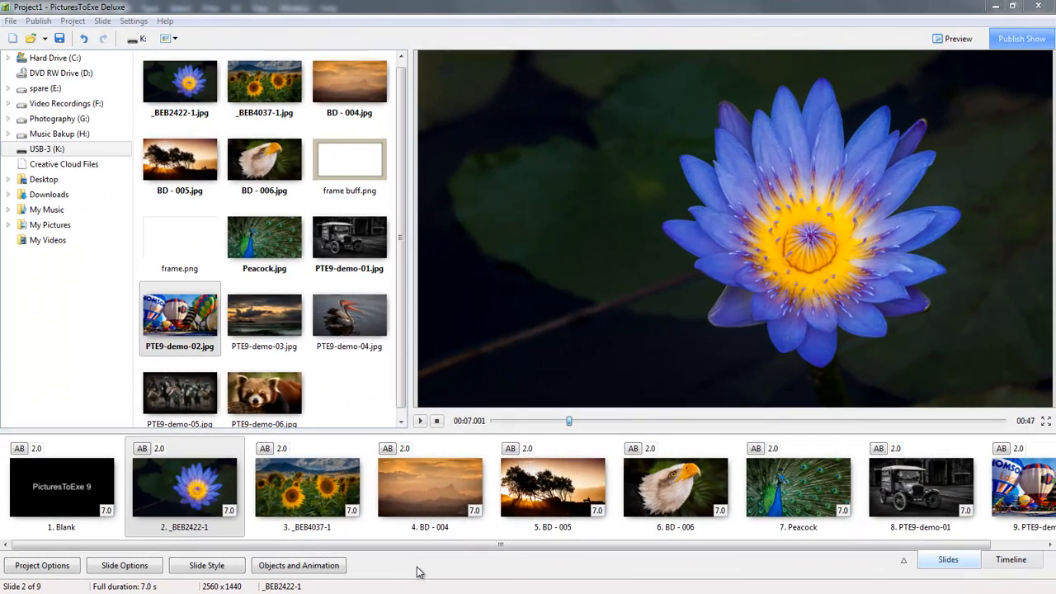
Switch to PicturesToExe and open slide 2, _BEB2422-1, in the Objects and Animation editor with nothing selected.
left_click(183, 488)
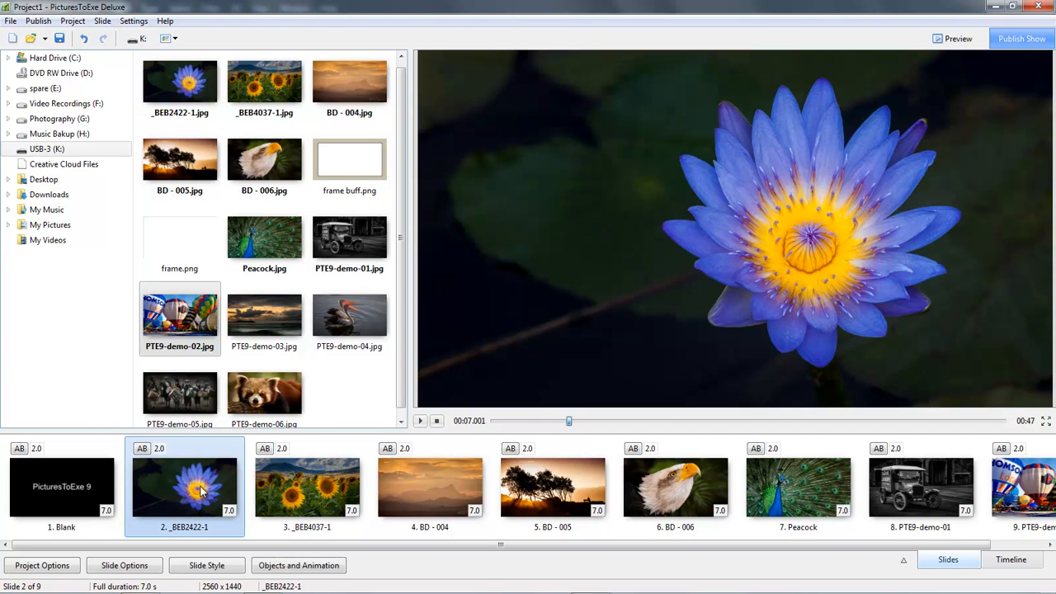
left_click(262, 571)
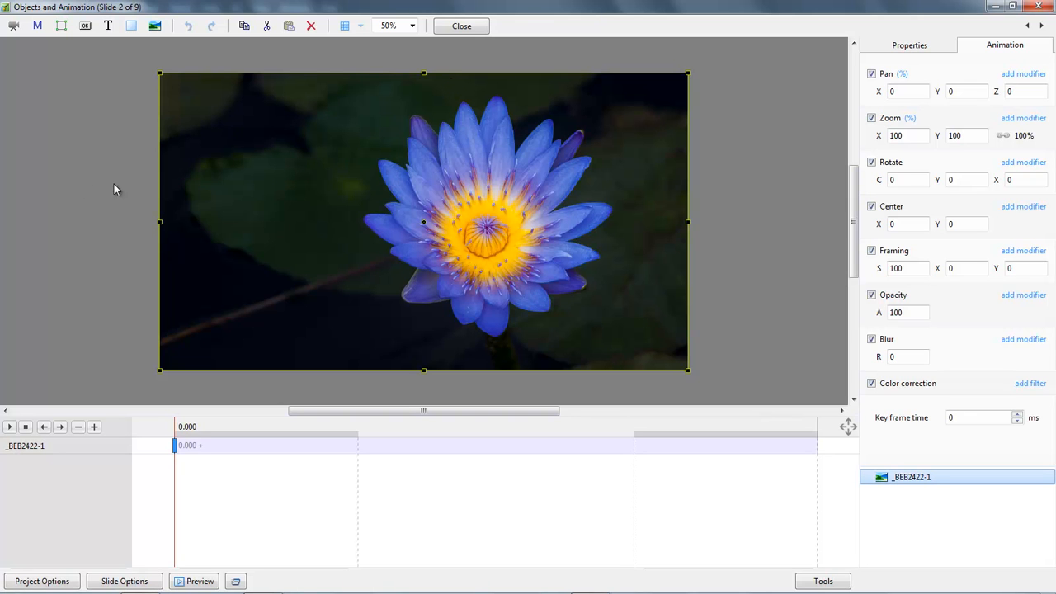
left_click(74, 172)
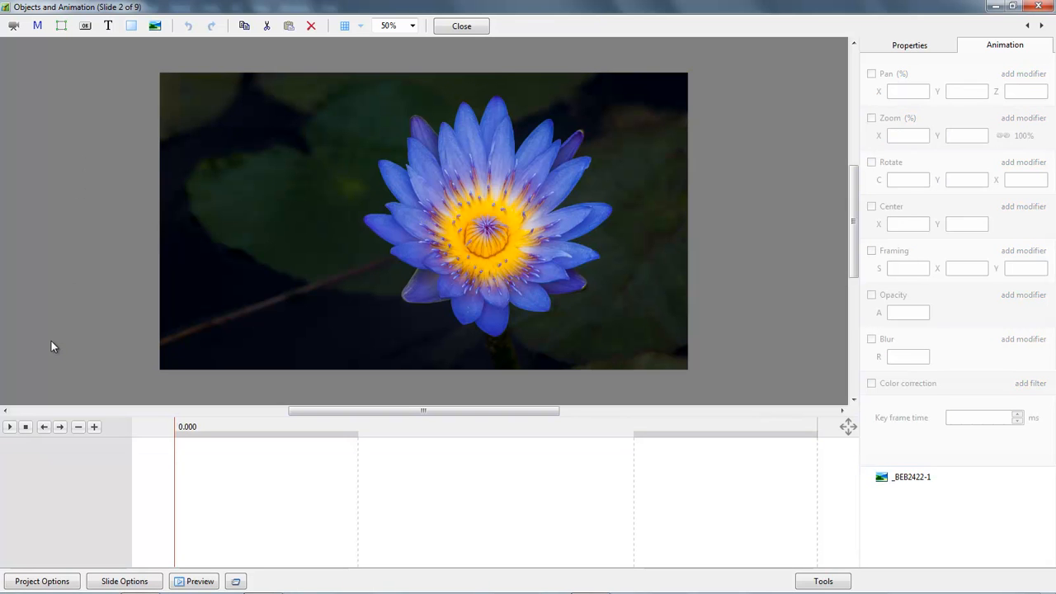
Add the frame PNG from the K: drive over the flower picture and deselect it.
left_click(155, 25)
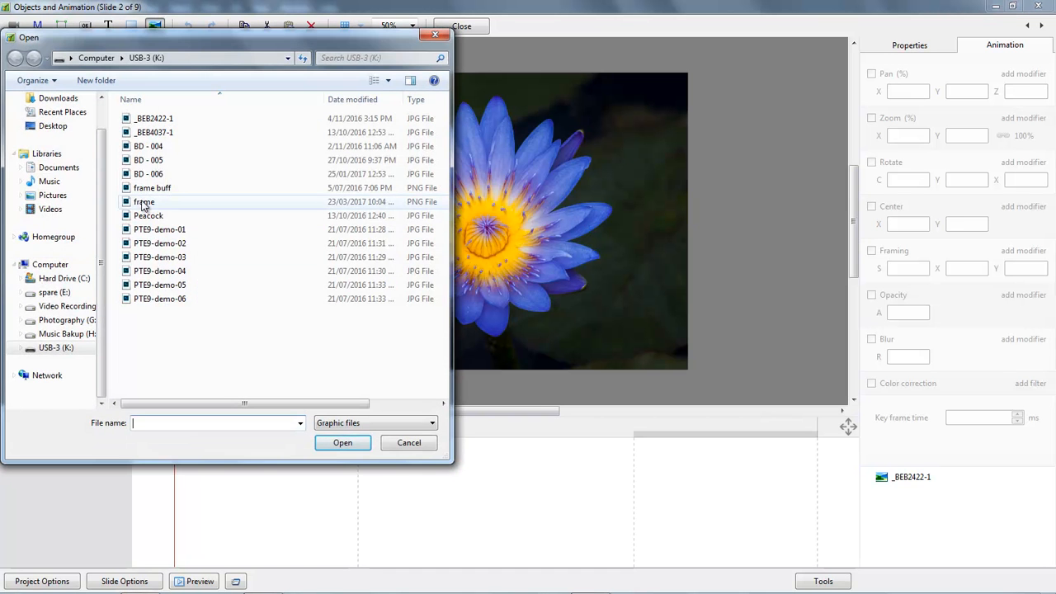
double_click(142, 204)
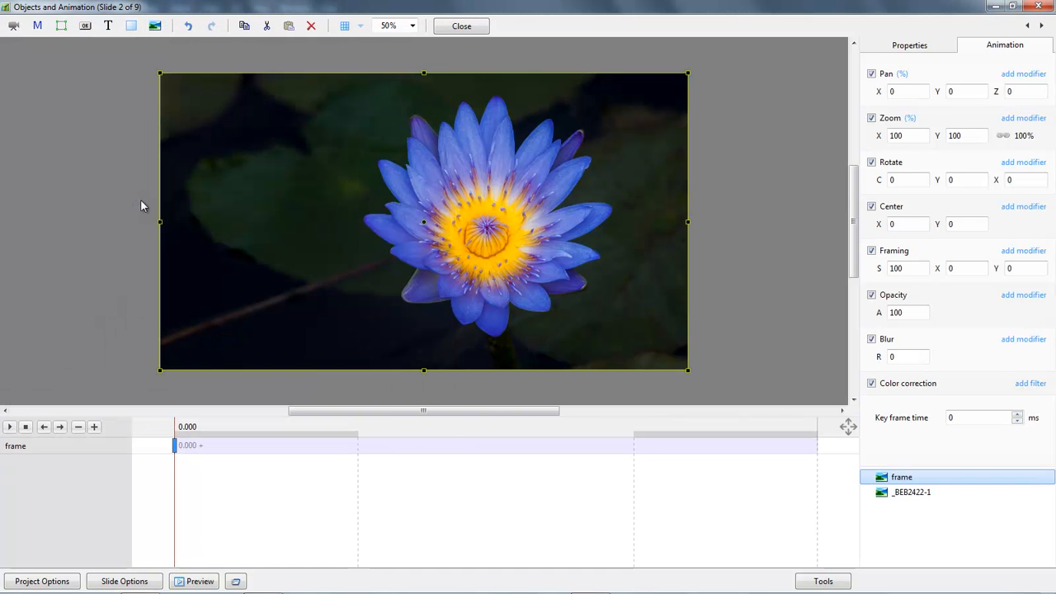
left_click(741, 207)
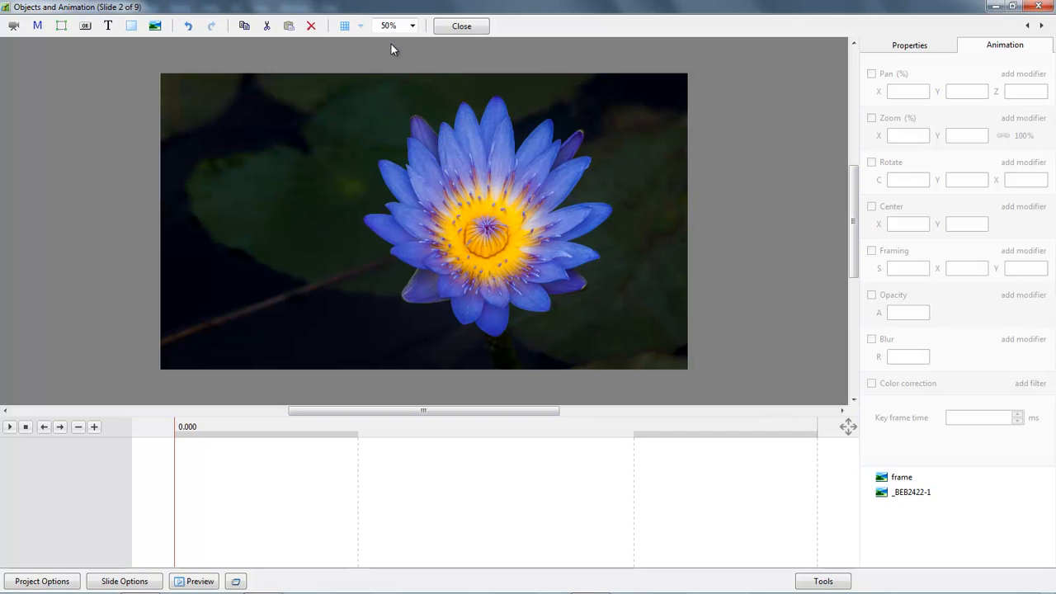
Select the frame and _BEB2422-1 objects with their 0 s key frames and try changing their zoom together.
left_click(903, 479)
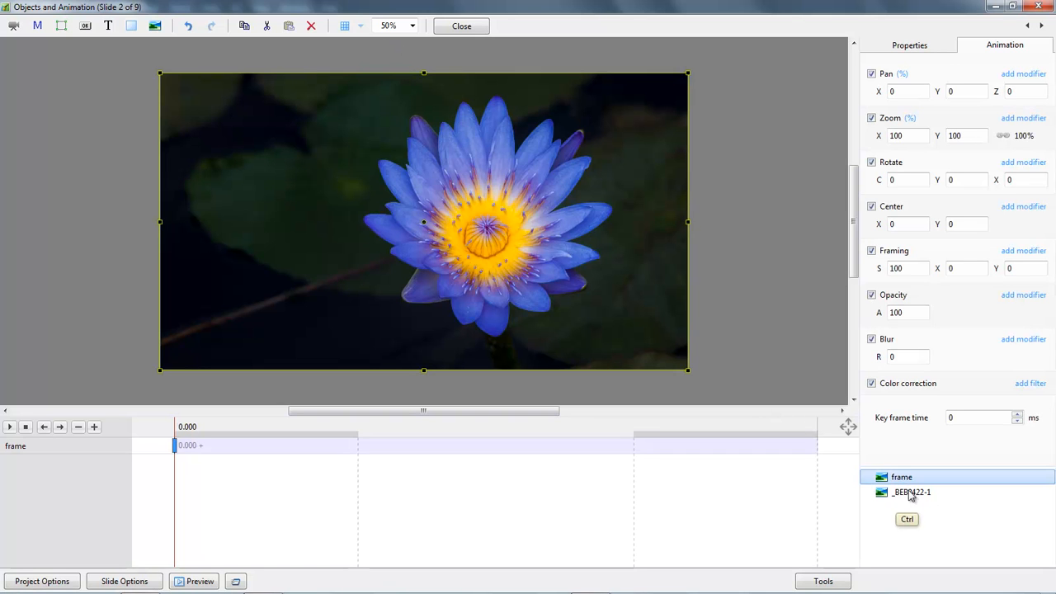
left_click(930, 492, "ctrl")
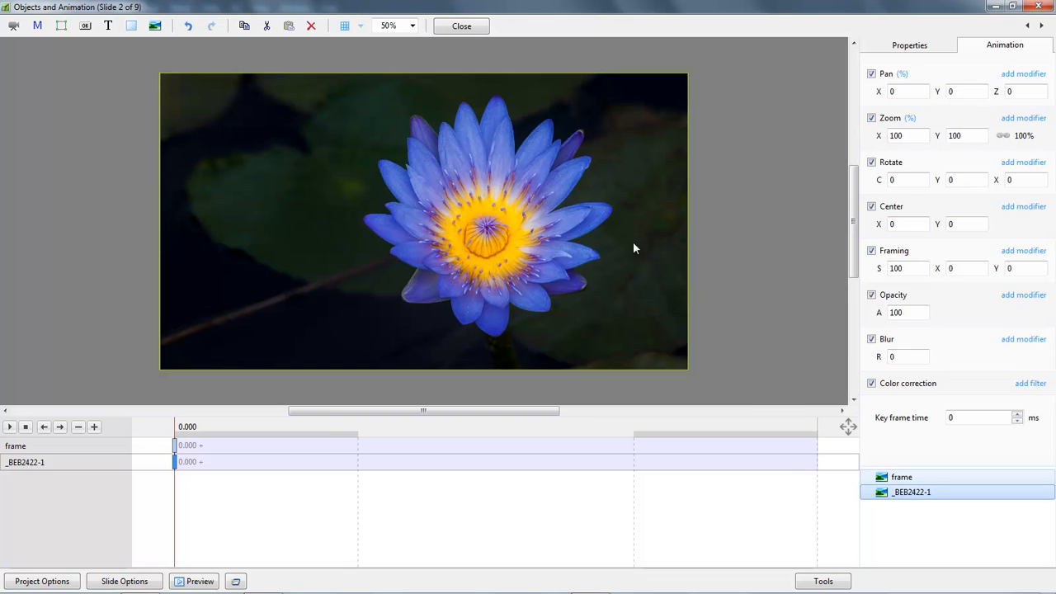
left_click(175, 445, "ctrl")
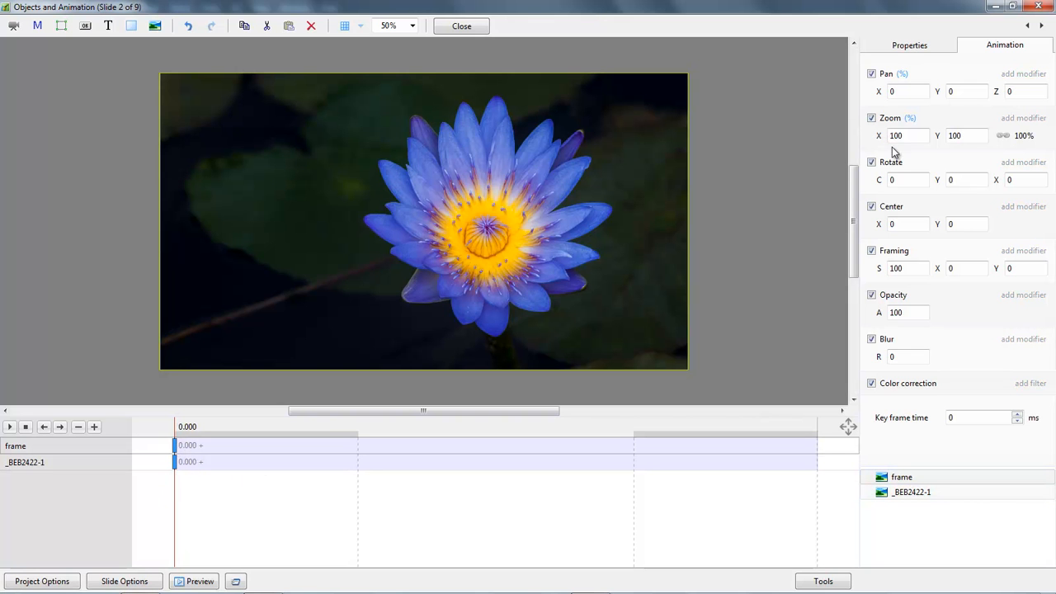
left_click_drag(877, 136, 873, 136)
left_click(754, 204)
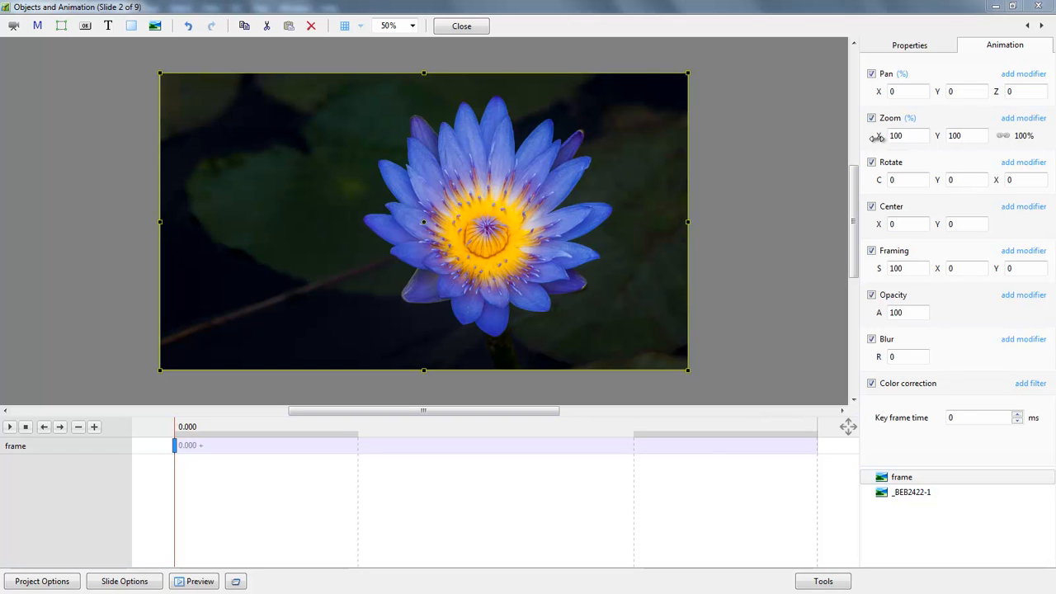
Select the frame object and the _BEB2422-1 picture in turn, and bring up the picture's properties.
left_click(902, 478)
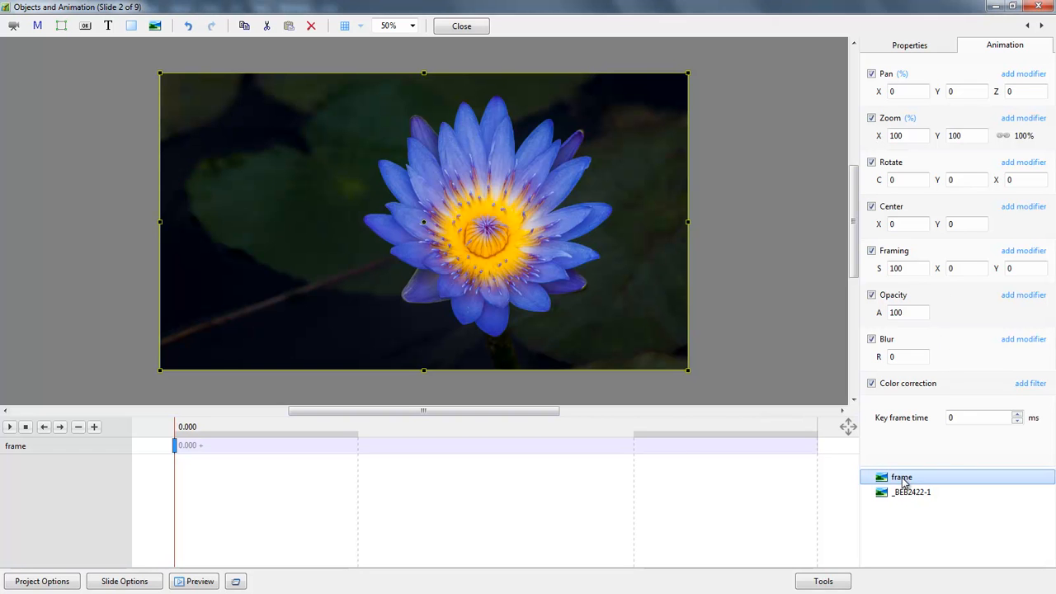
left_click(907, 495)
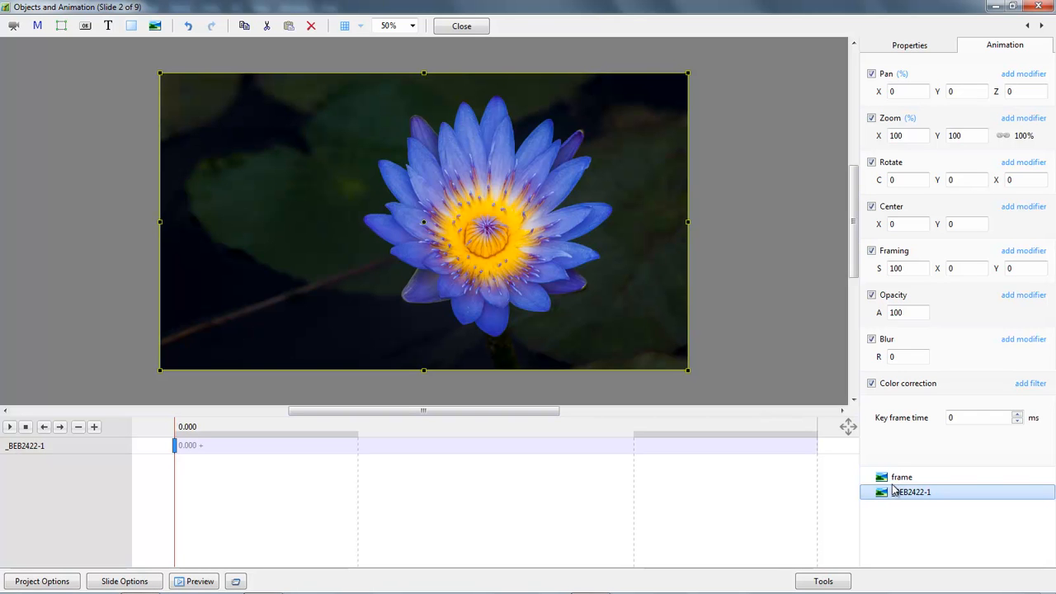
left_click(902, 48)
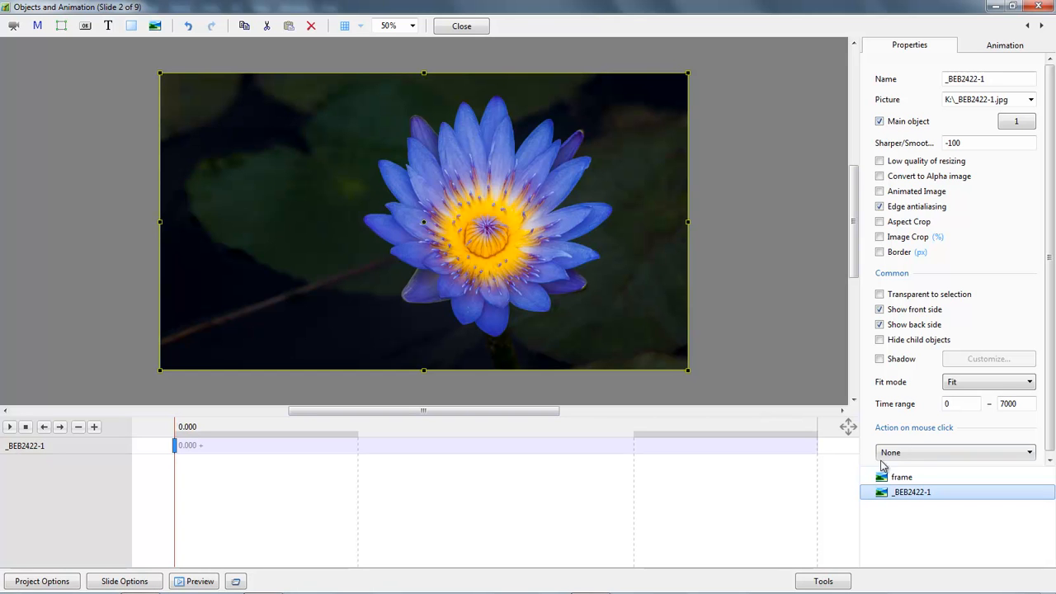
Close the Objects and Animation editor and start creating a new slide style from slide 2.
left_click(902, 478)
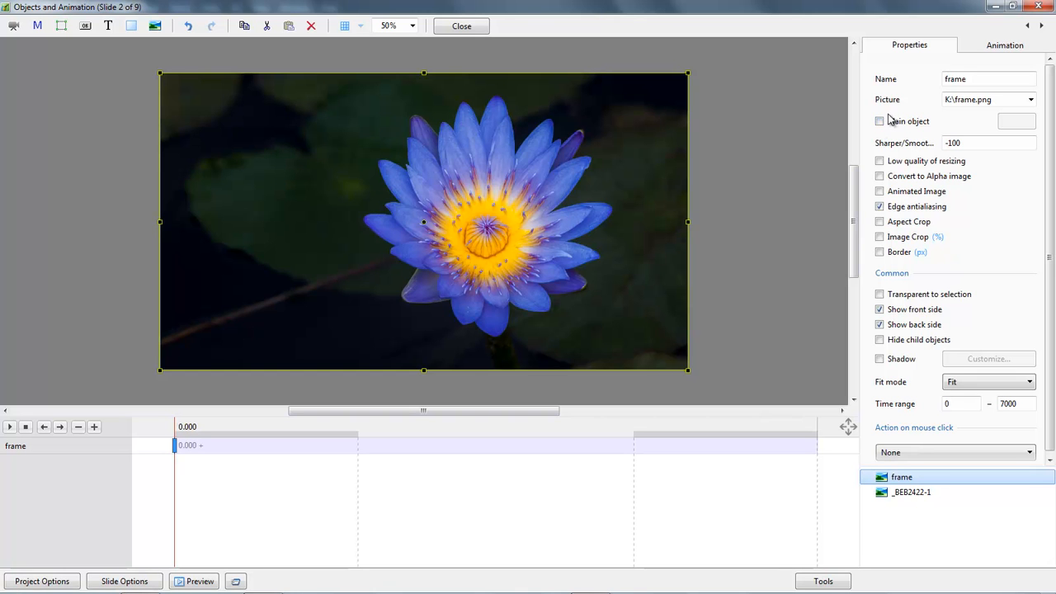
left_click(1041, 6)
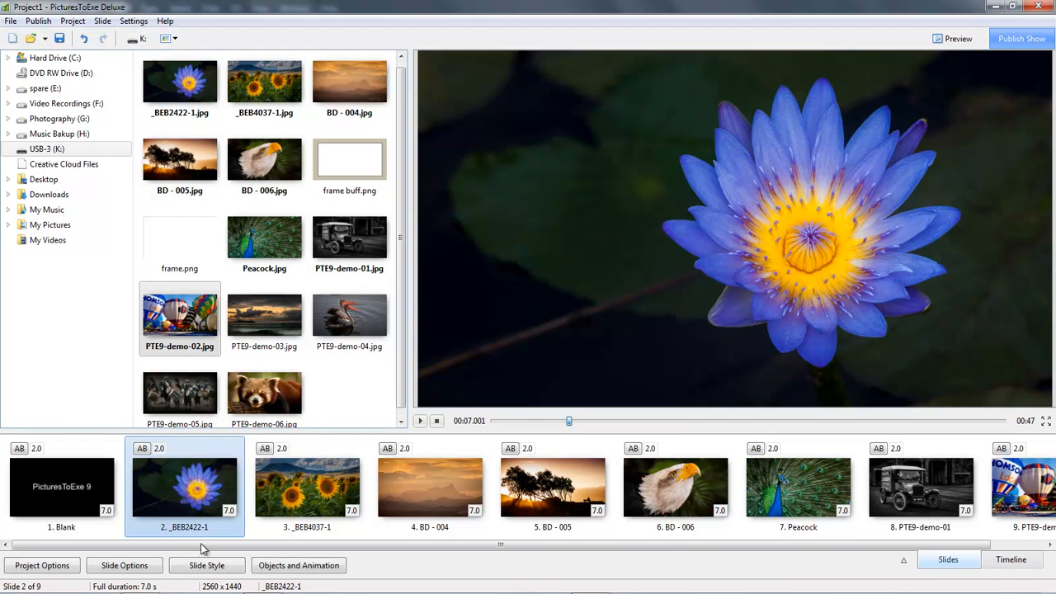
left_click(199, 570)
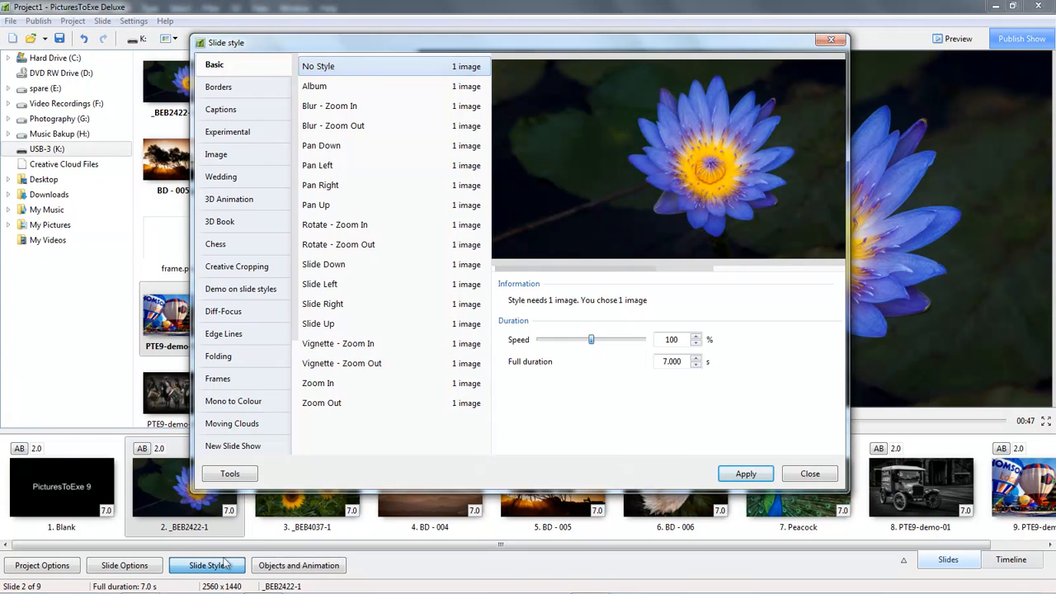
left_click(230, 475)
left_click(249, 427)
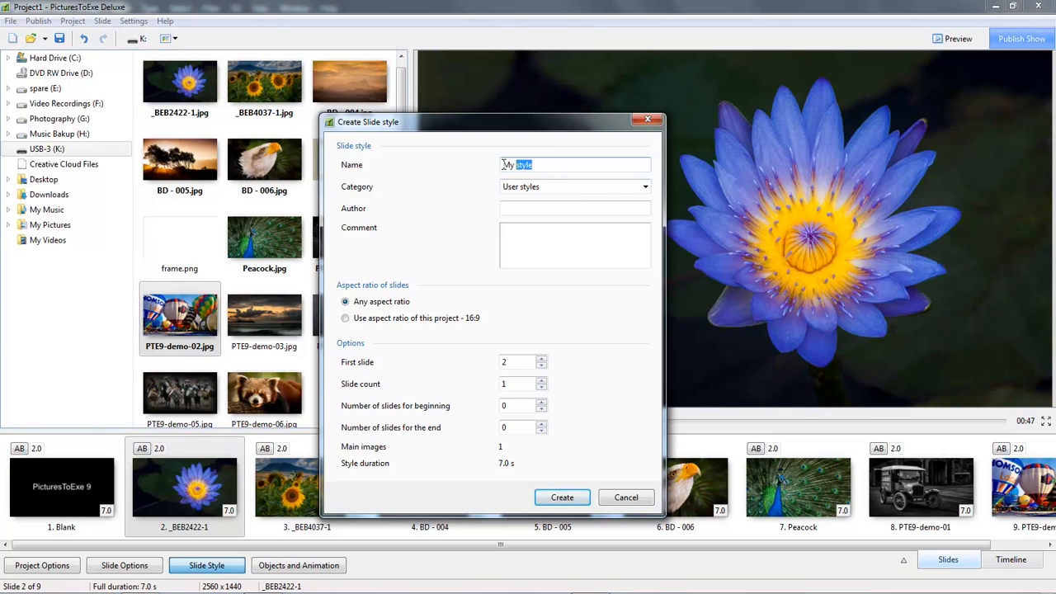
type("1 Pixel Frame")
left_click(503, 210)
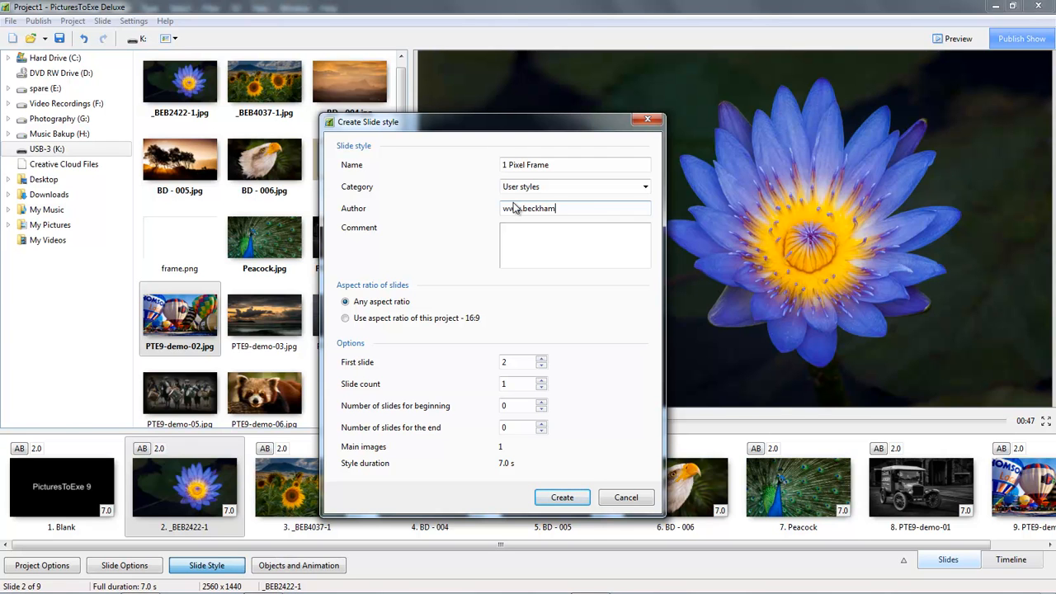
type("www.beckhamdigital.com.au")
left_click(507, 233)
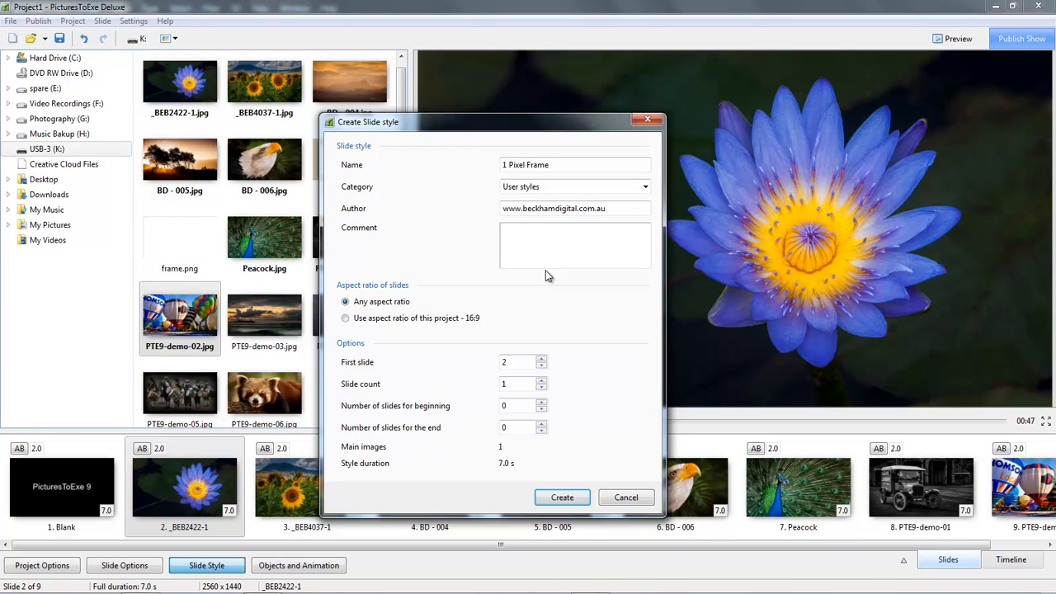
left_click(561, 498)
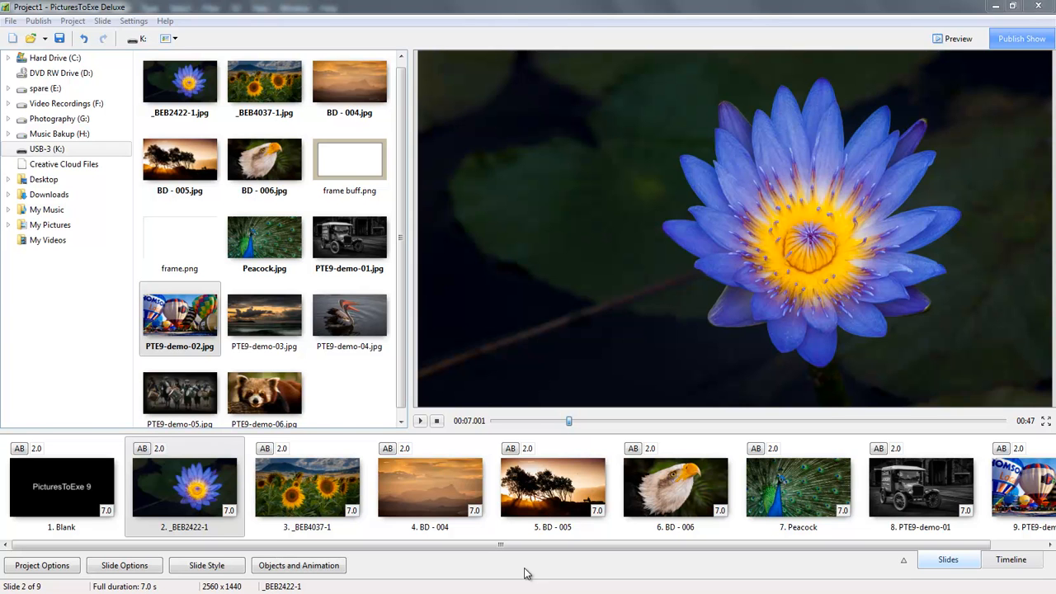
Set the slide durations to 14 s for BD - 004, 10 s for BD - 005 and 8 s for BD - 006.
left_click(477, 525, "ctrl")
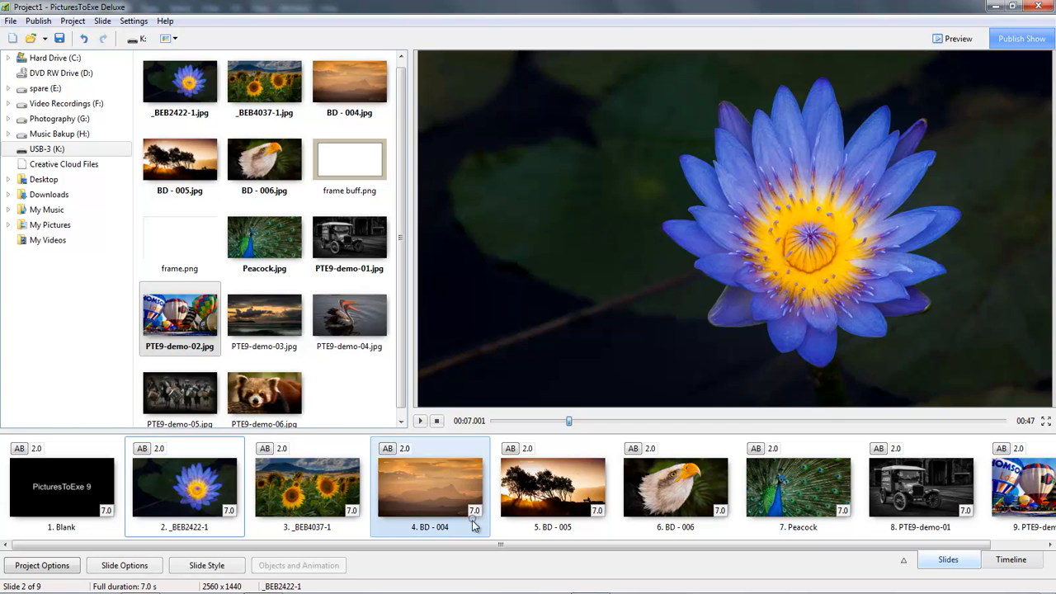
left_click(475, 510)
type("14")
key("Return")
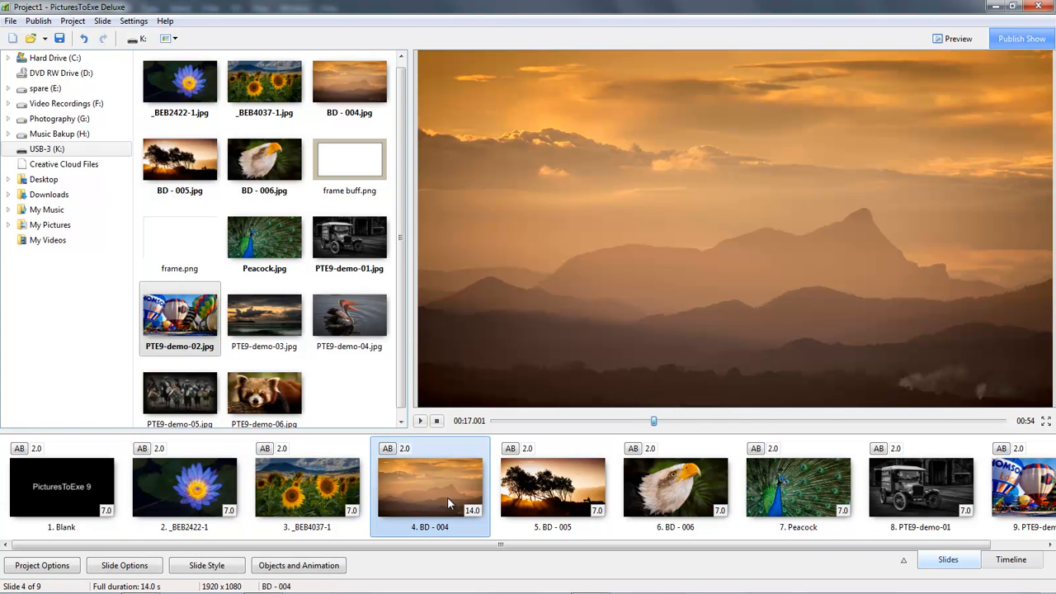
left_click(597, 511)
type("10")
left_click(720, 511)
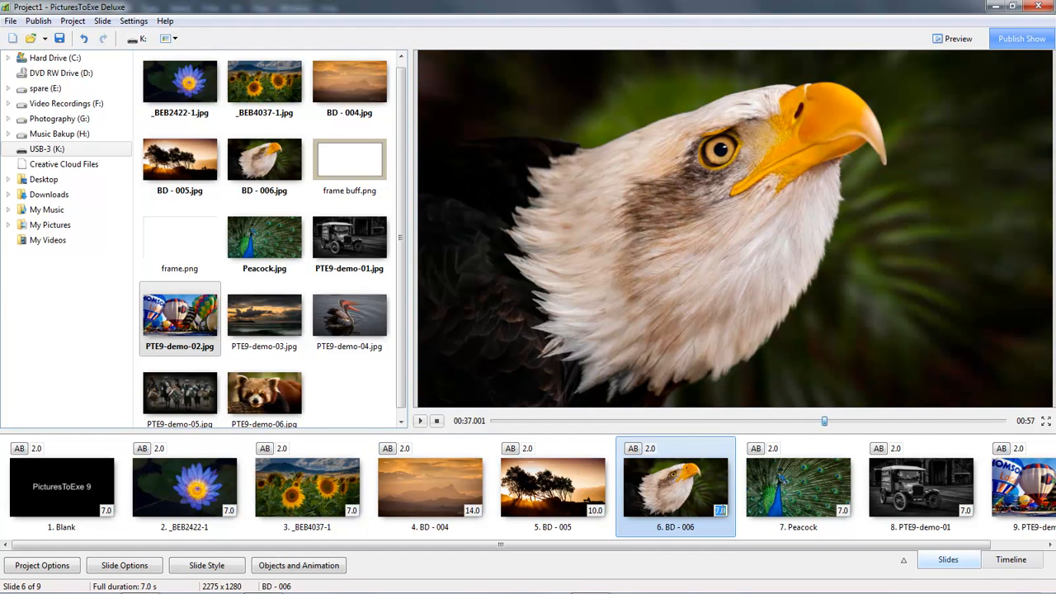
type("8")
key("Return")
Apply the 1 Pixel Frame style from User styles to slides 2 through 9.
left_click(187, 502)
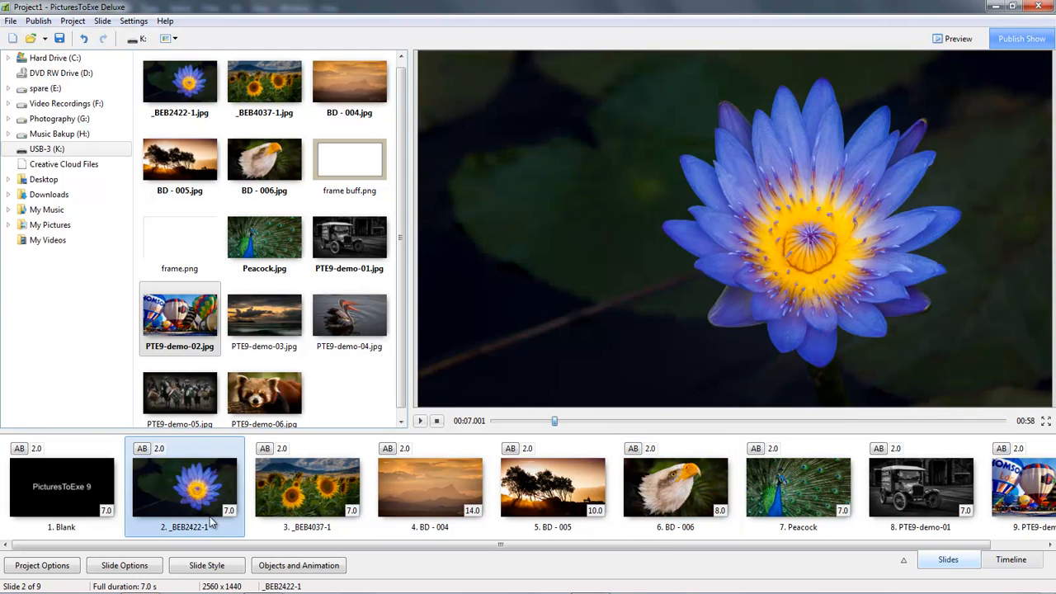
scroll(788, 554, "right", 2)
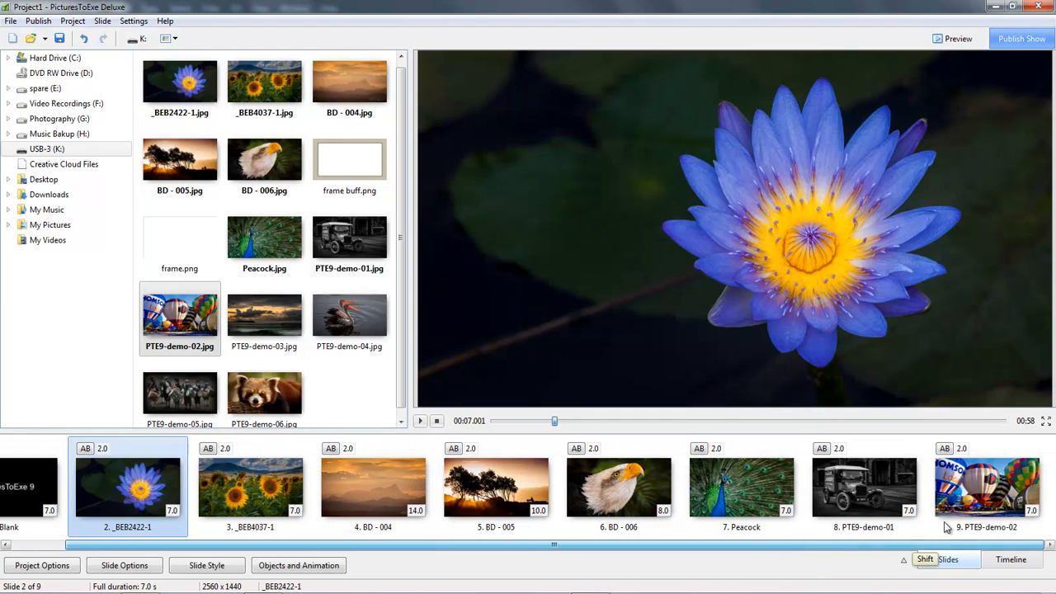
left_click(990, 487, "shift")
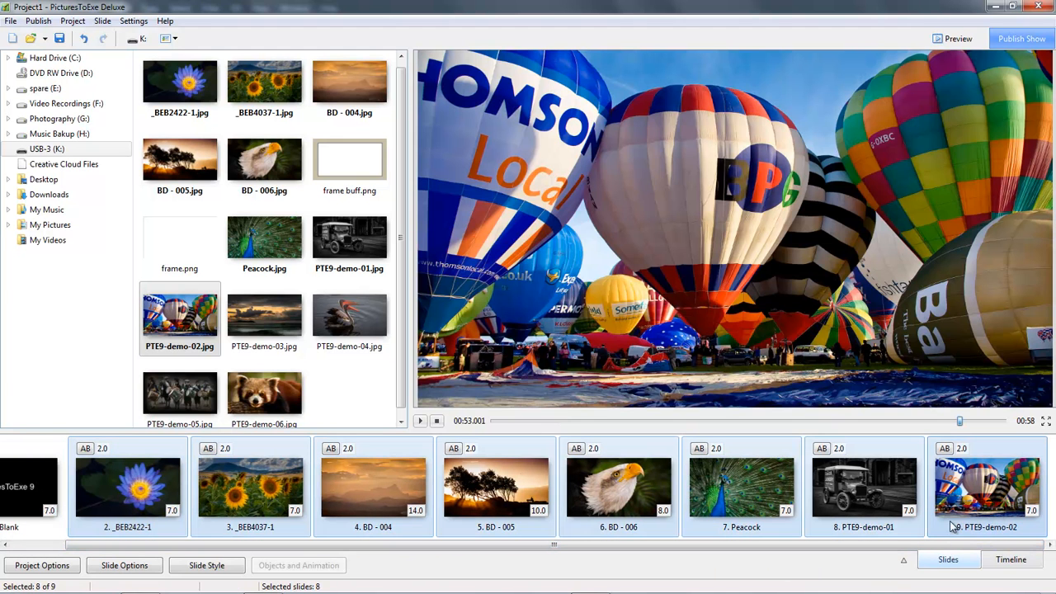
left_click(186, 569)
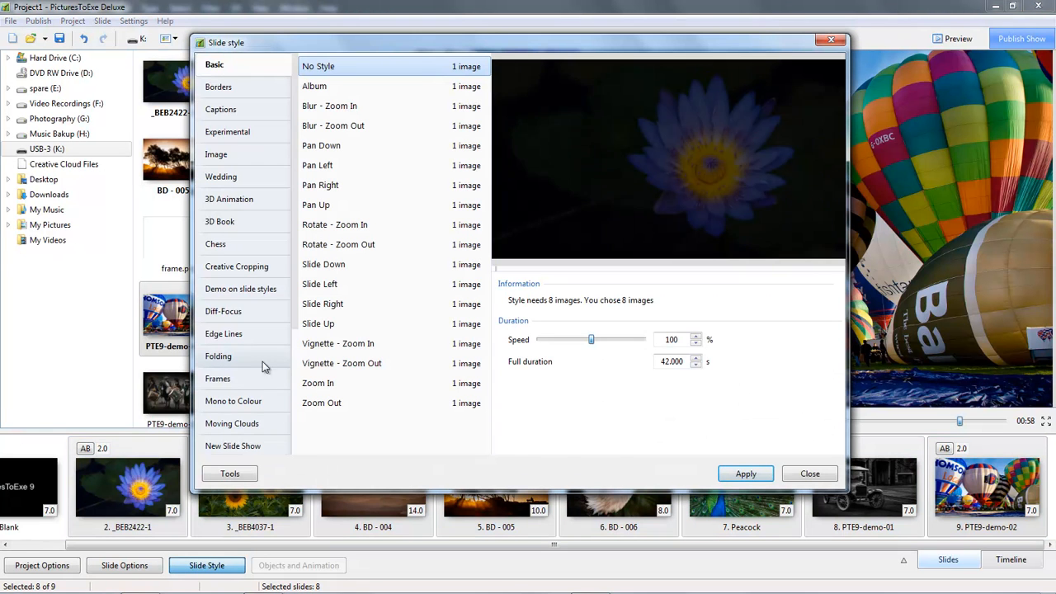
scroll(297, 392, "down", 2)
scroll(299, 412, "down", 2)
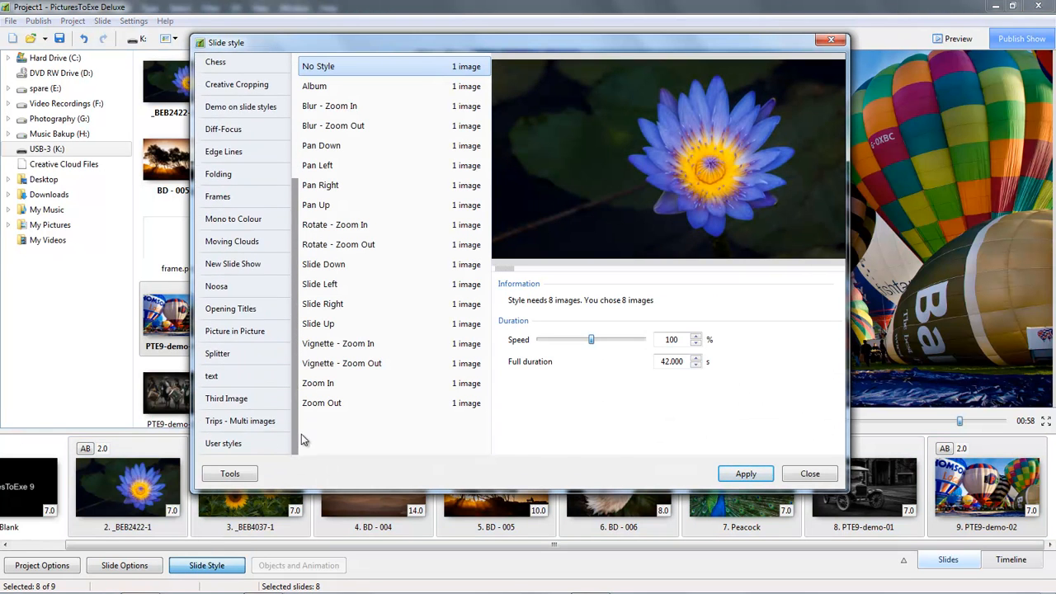
left_click(242, 444)
left_click(330, 68)
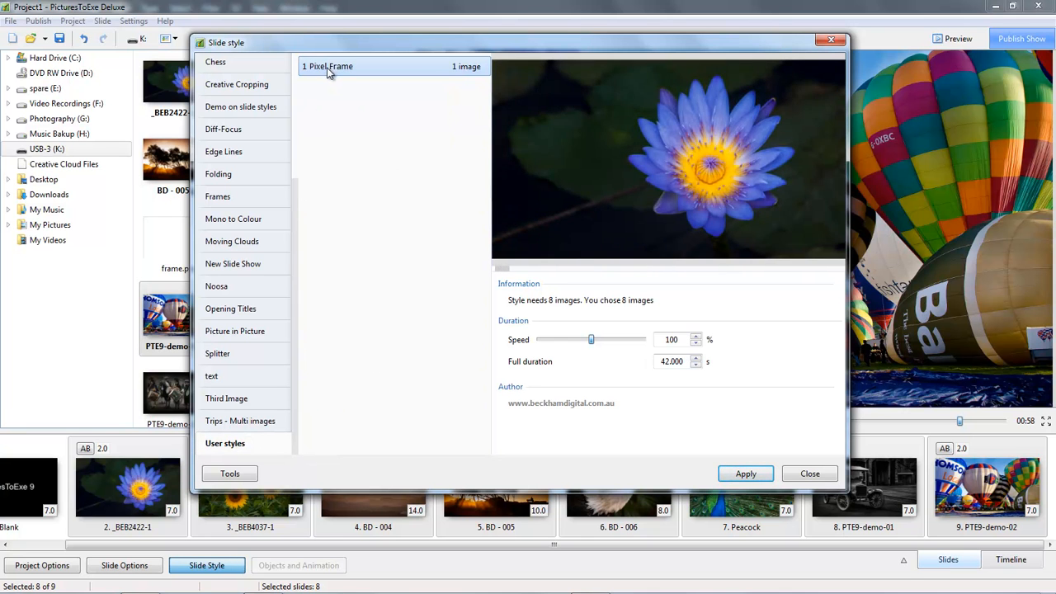
double_click(329, 68)
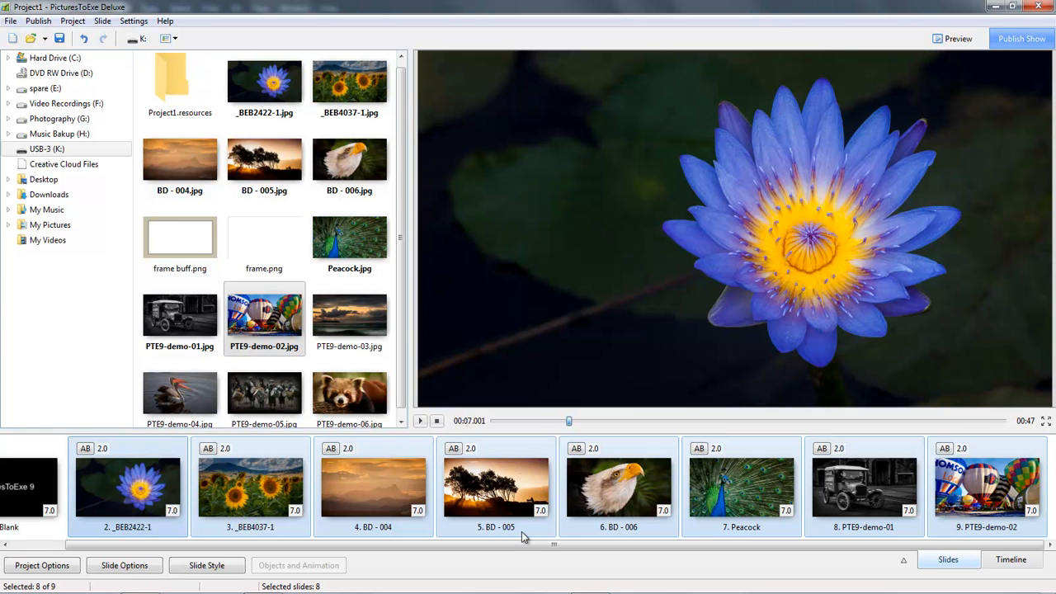
Check slide 3, _BEB4037-1, and open slide 6, BD - 006, in the Objects and Animation editor.
left_click(268, 496)
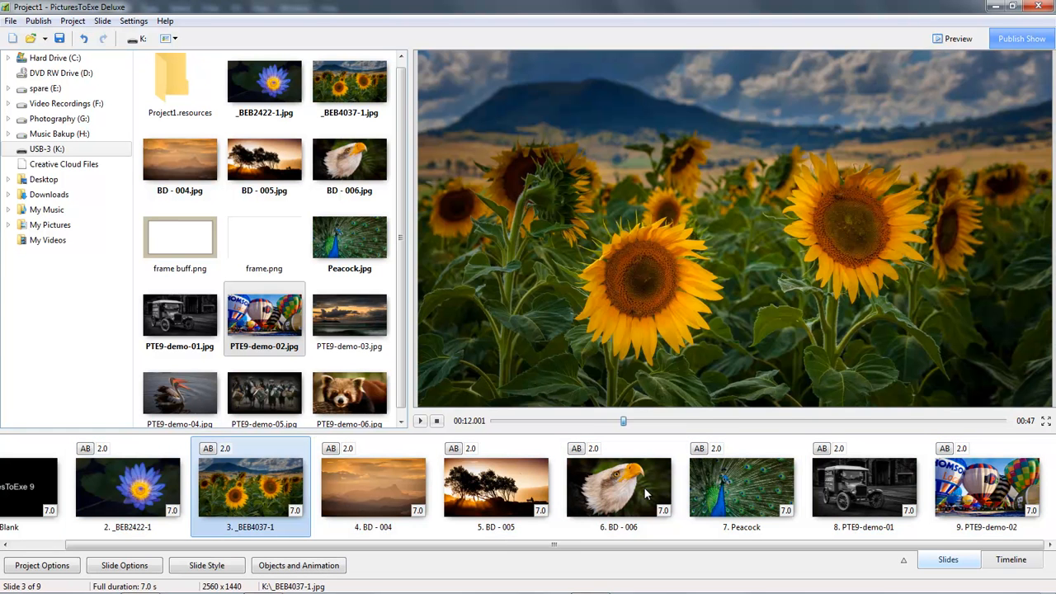
left_click(645, 493)
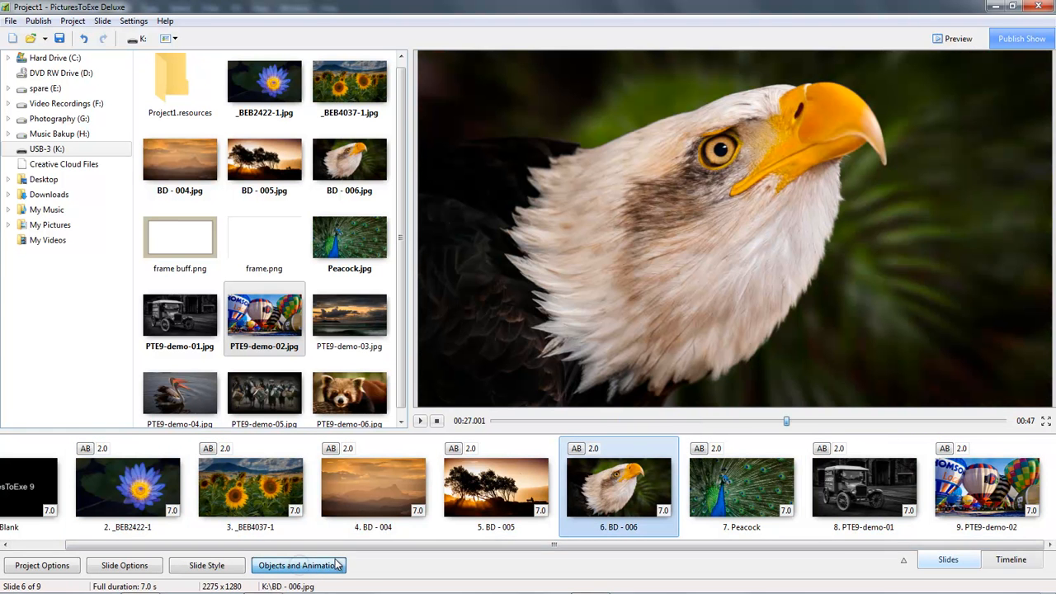
left_click(337, 565)
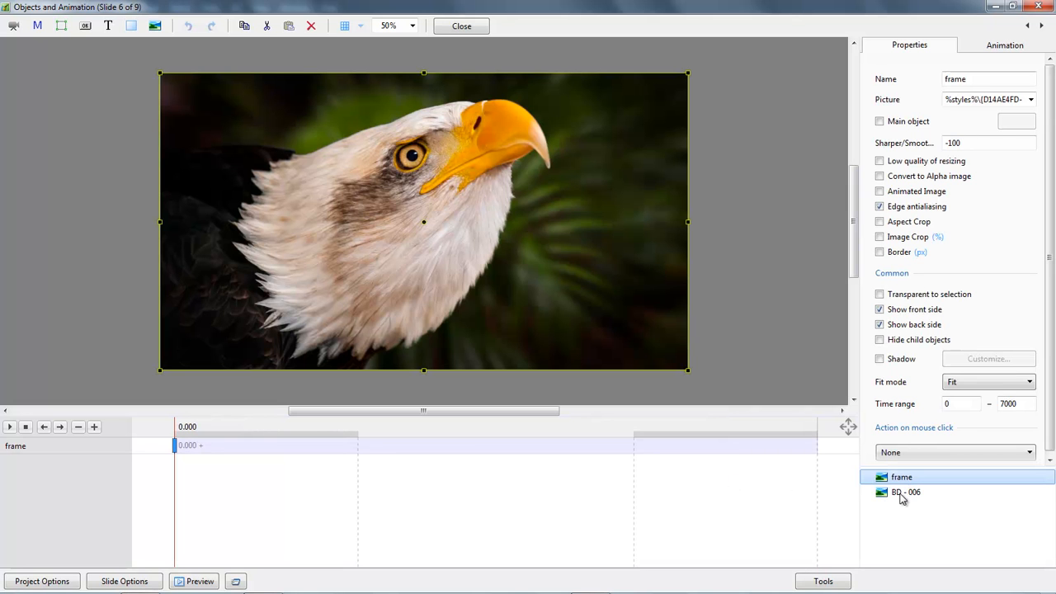
Select the frame and BD - 006 objects with their 0 s key frames and try changing their zoom together.
left_click(903, 496, "ctrl")
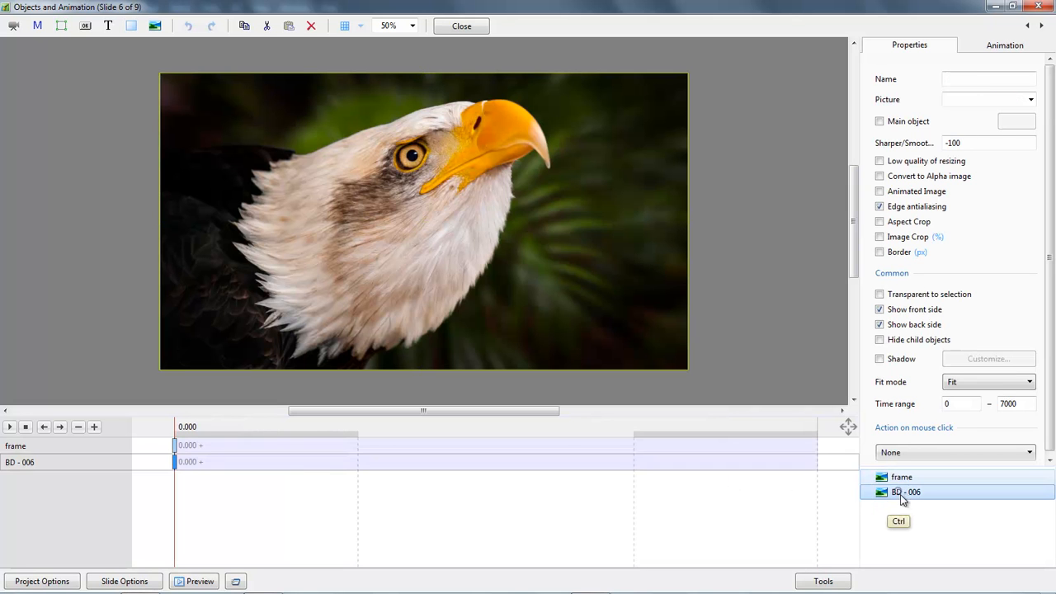
left_click(176, 447, "ctrl")
left_click(998, 48)
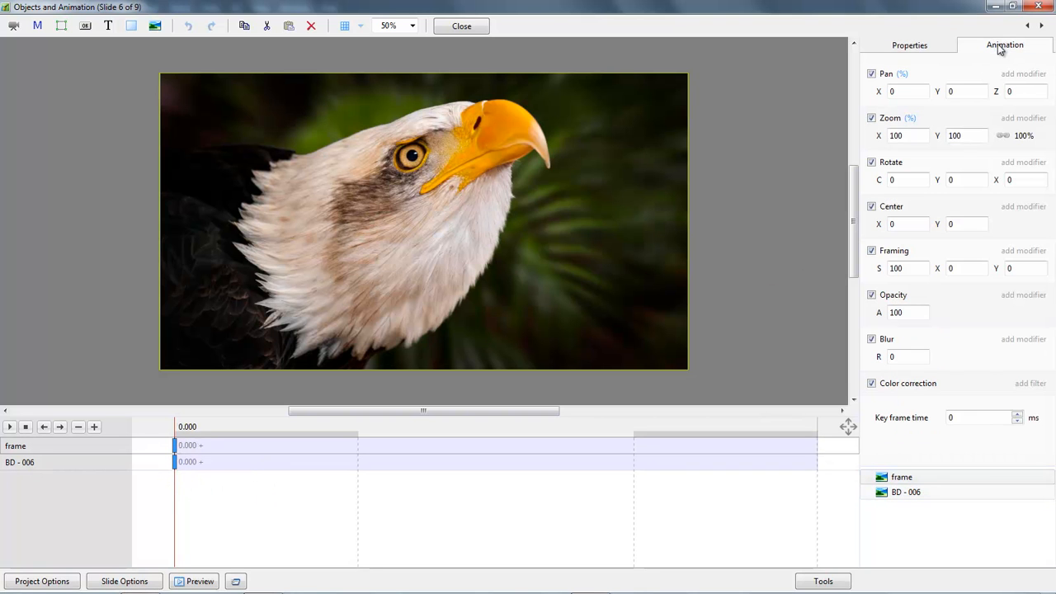
left_click_drag(879, 137, 866, 136)
left_click(771, 192)
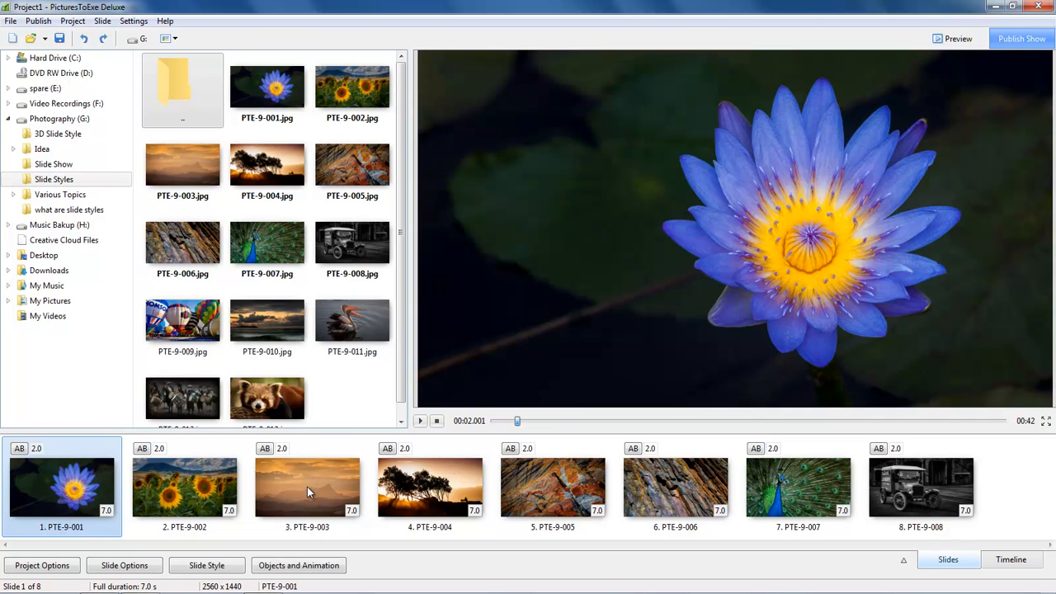
Open slide 2, PTE-9-002, in the Objects and Animation editor and select its 0 s and 7 s key frames in turn.
left_click(208, 492)
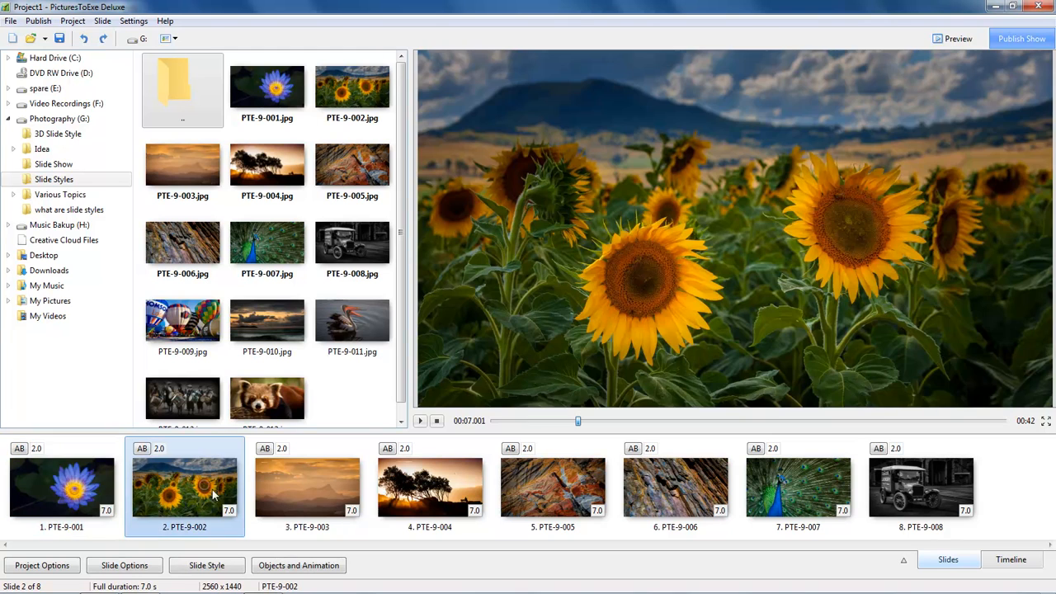
left_click(315, 570)
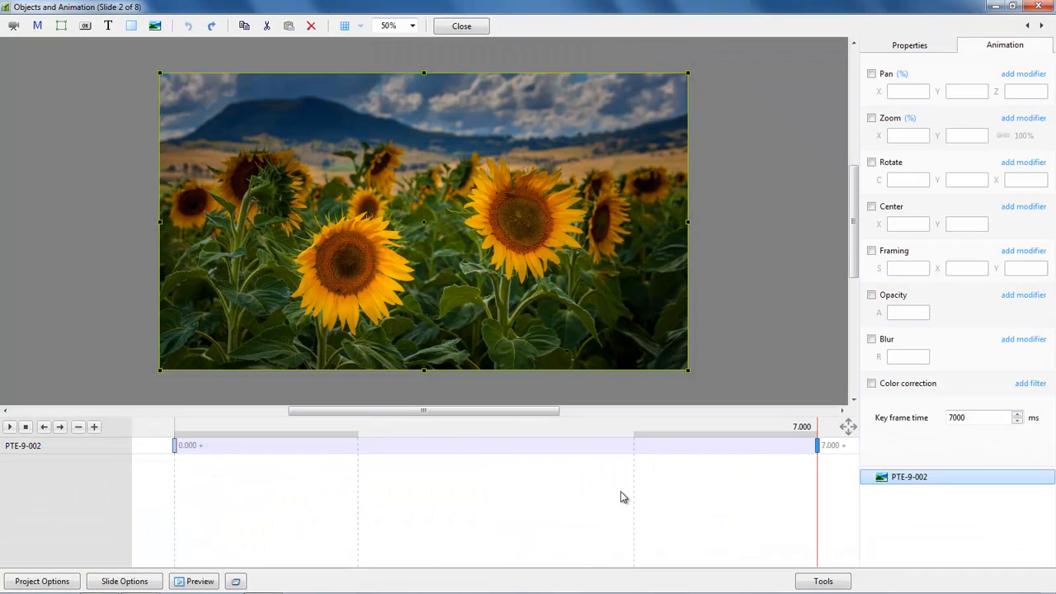
left_click(175, 447)
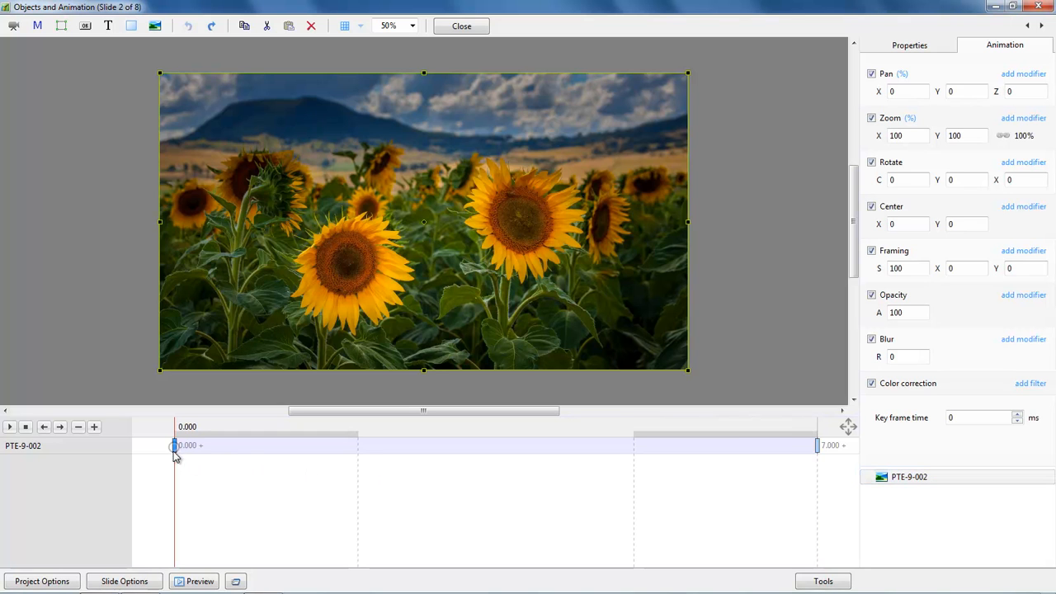
left_click(818, 447)
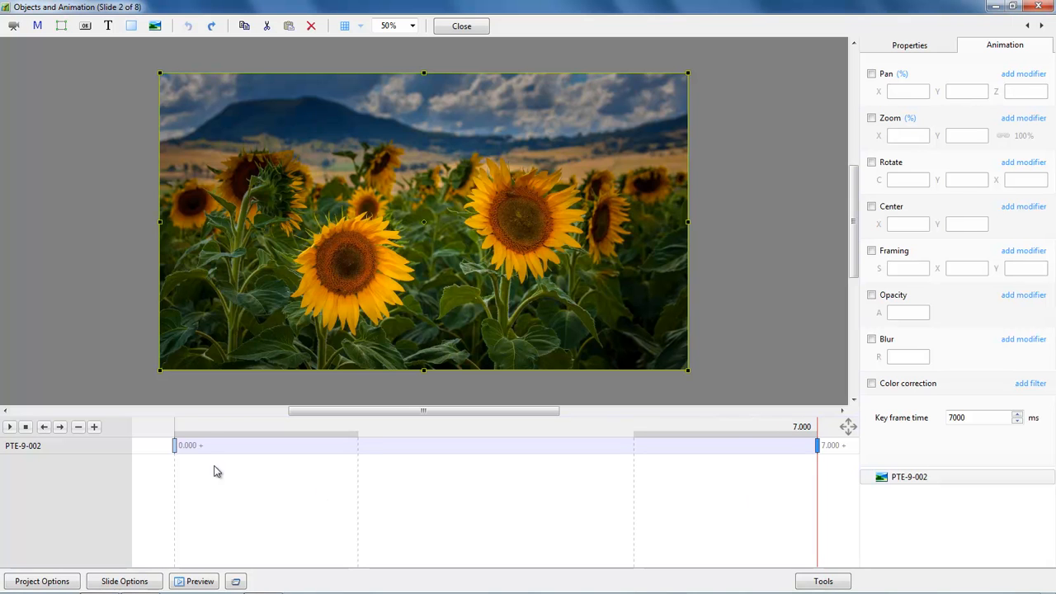
Try moving the first key frame of PTE-9-002 along the timeline and return it to 0 s.
mouse_move(177, 448)
left_mouse_down()
mouse_move(192, 447)
mouse_move(176, 446)
left_mouse_up()
left_click(290, 446)
left_click_drag(292, 446, 208, 452)
left_click(175, 446)
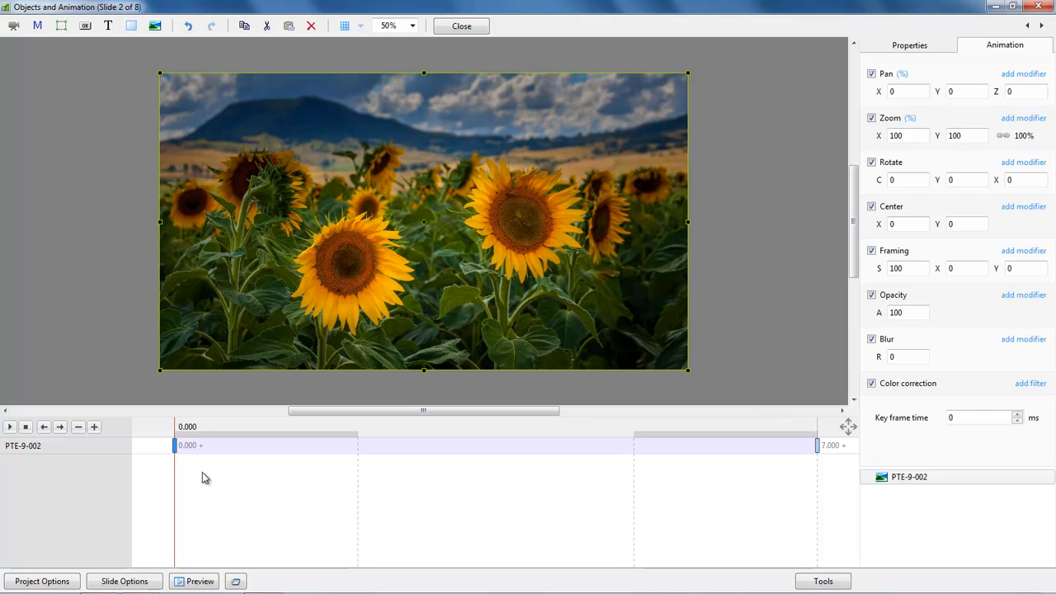
Try a key frame width of 300% on the timeline.
left_click(825, 582)
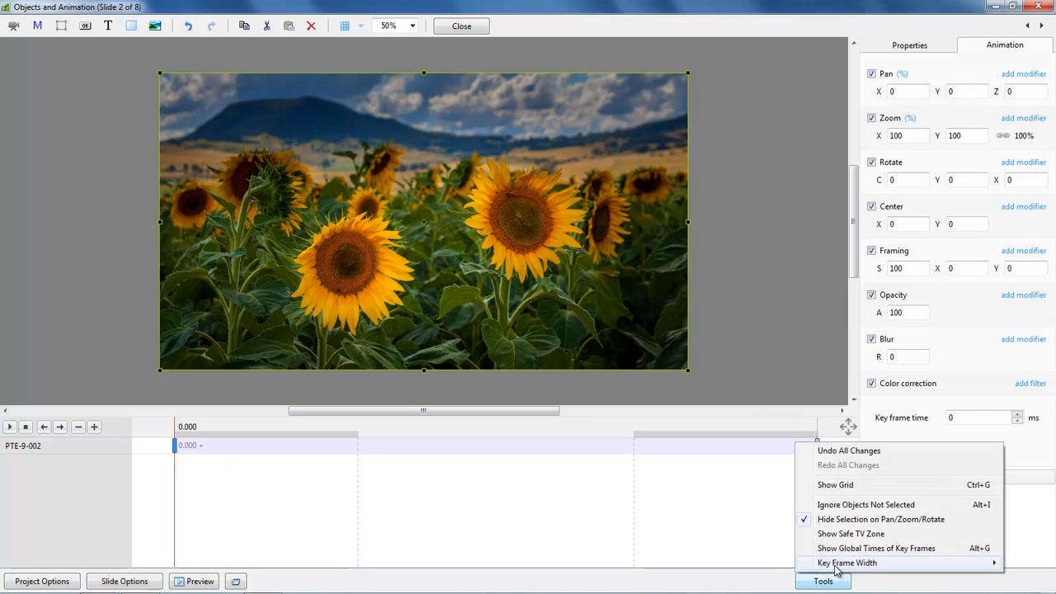
mouse_move(836, 568)
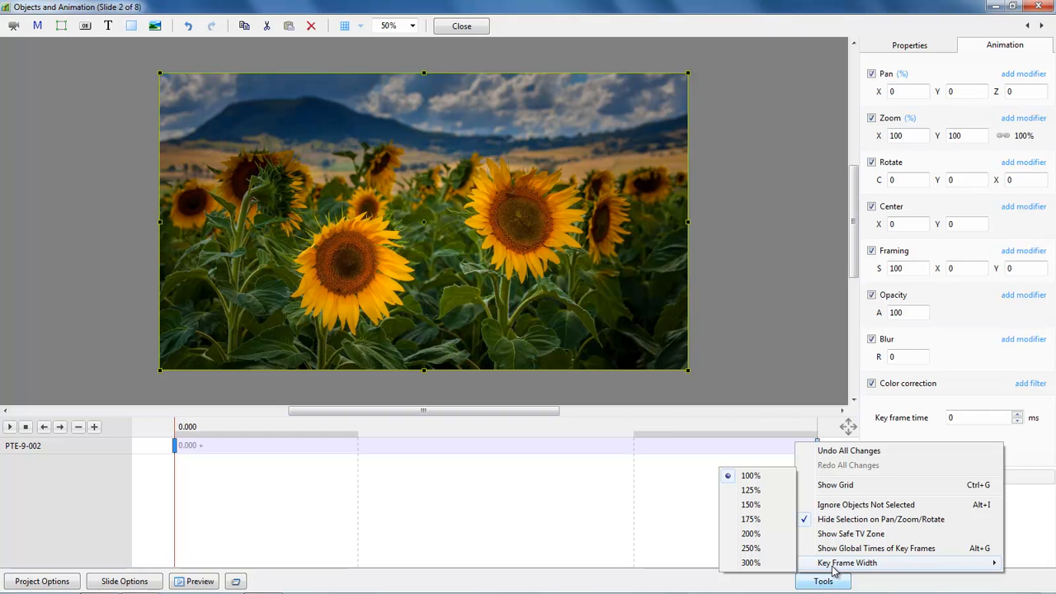
left_click(751, 564)
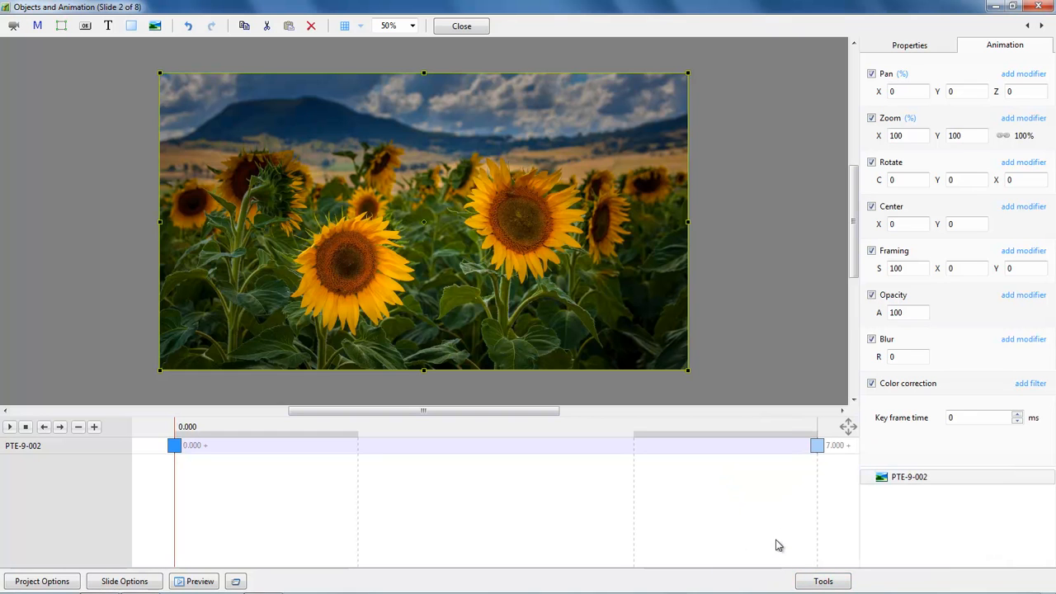
Set the key frame width to 150%.
left_click(822, 581)
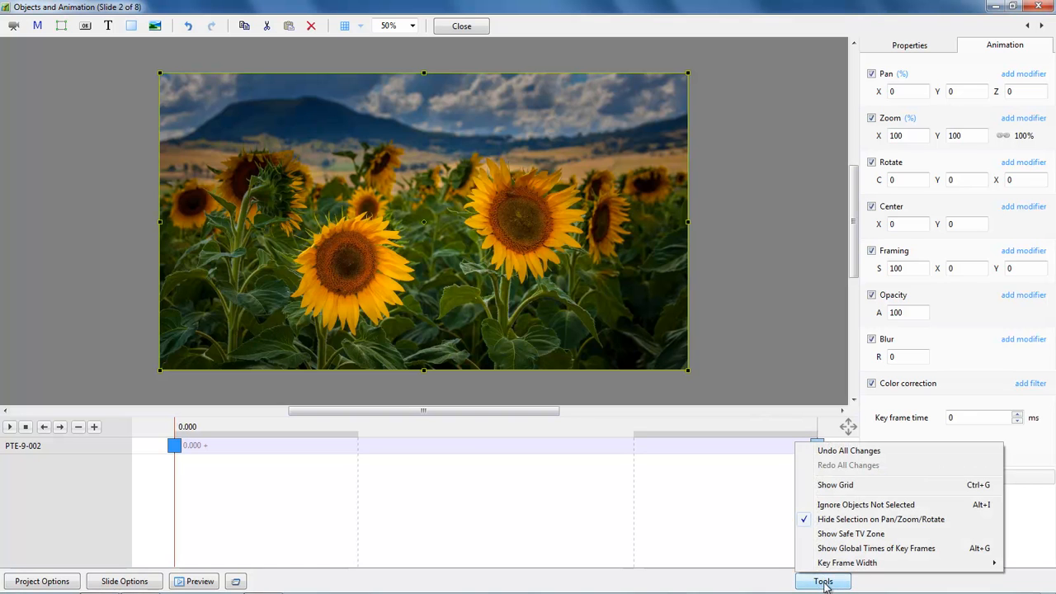
mouse_move(827, 563)
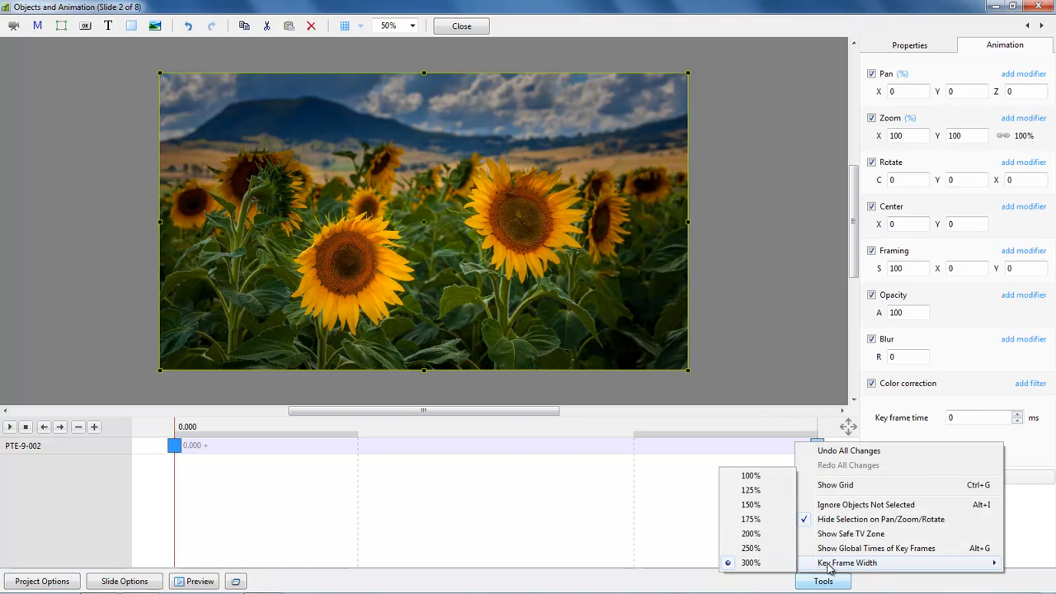
left_click(750, 506)
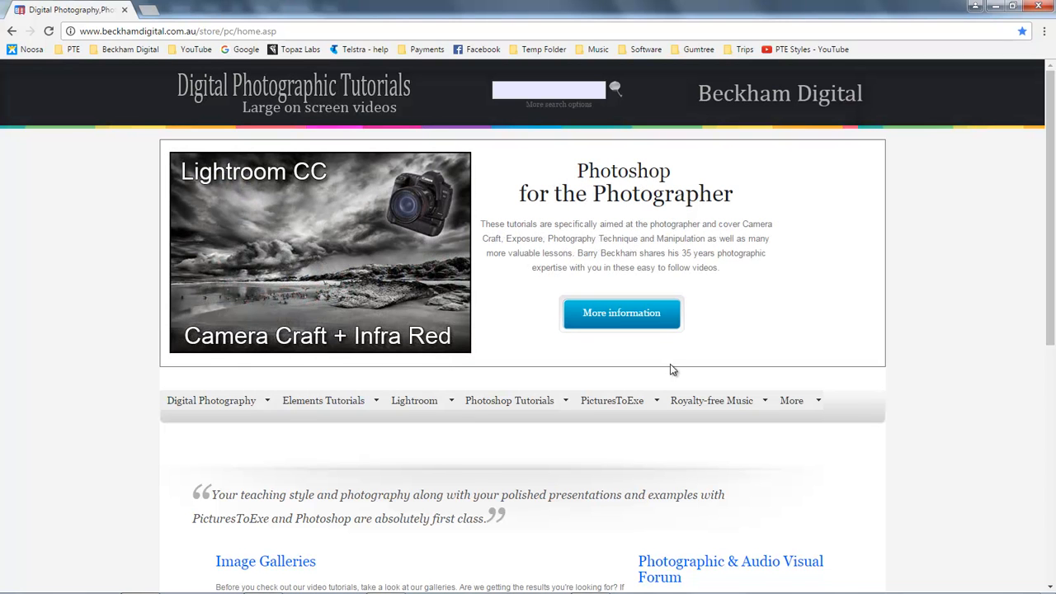
Open the PTE 9 page of the PicturesToExe tutorials on the Beckham Digital website.
mouse_move(610, 408)
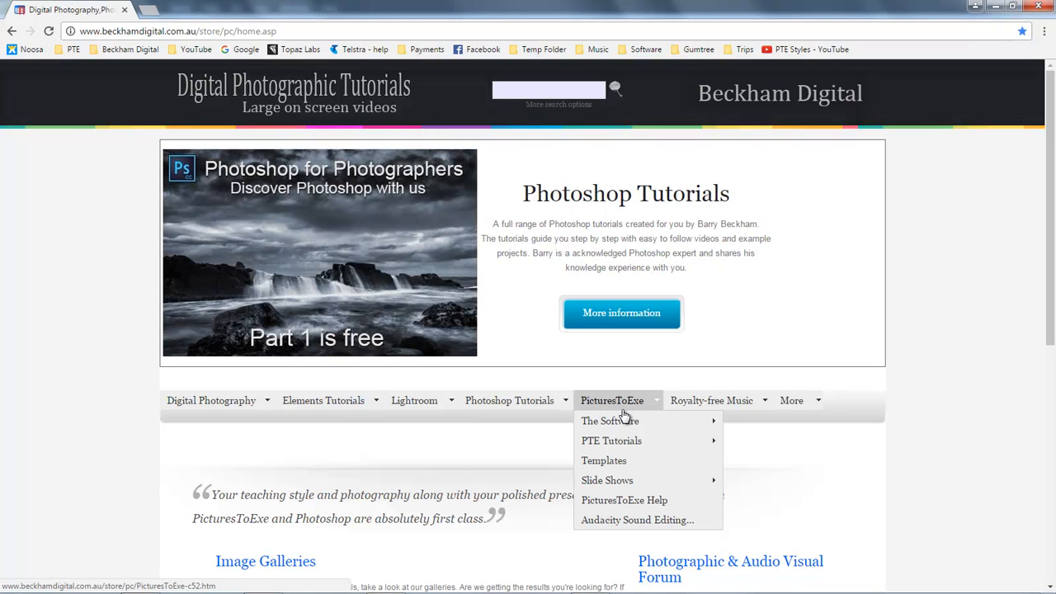
mouse_move(627, 446)
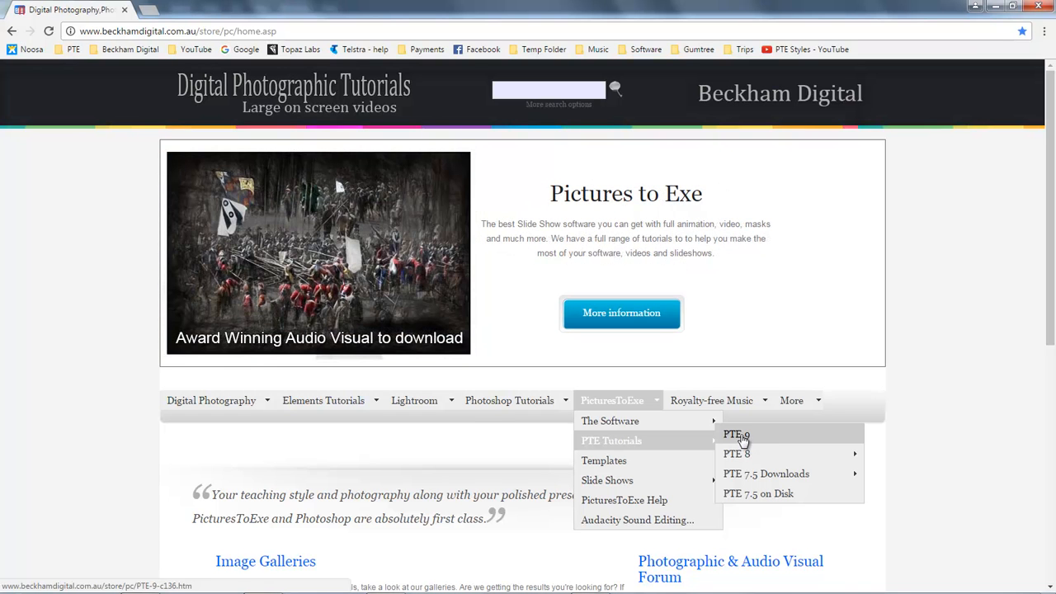
left_click(741, 438)
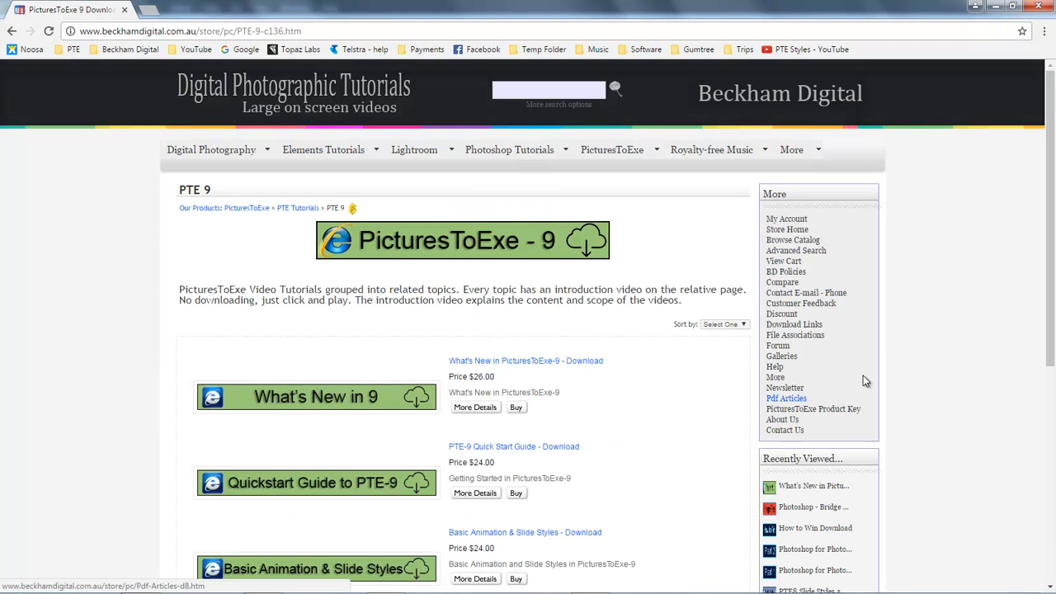
Look through the PTE 9 tutorial downloads and open the What's New in 9 product page at its introduction video.
scroll(1038, 344, "down", 3)
scroll(1038, 344, "down", 2)
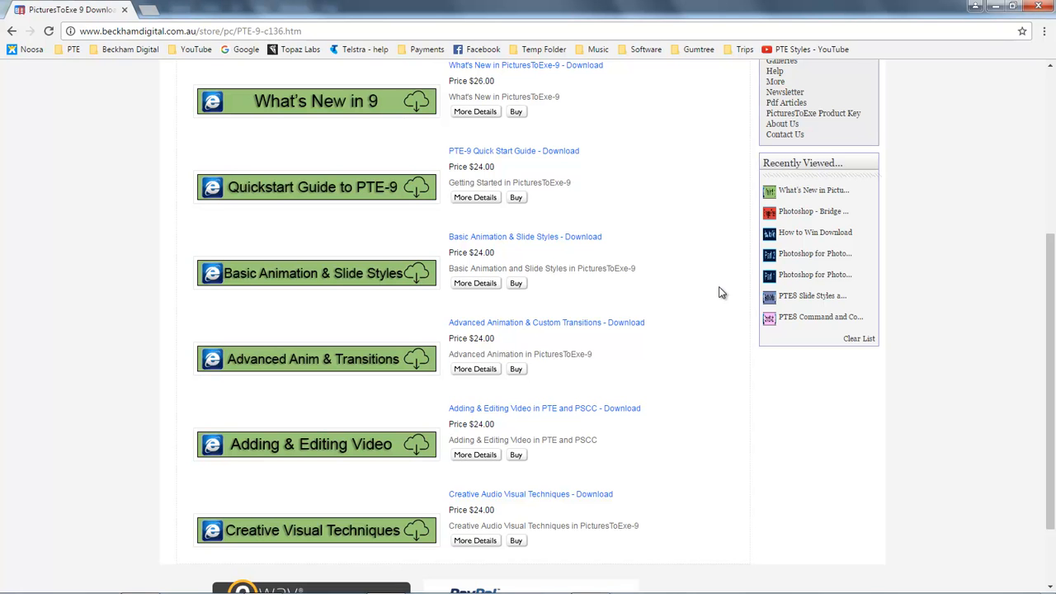
left_click(329, 105)
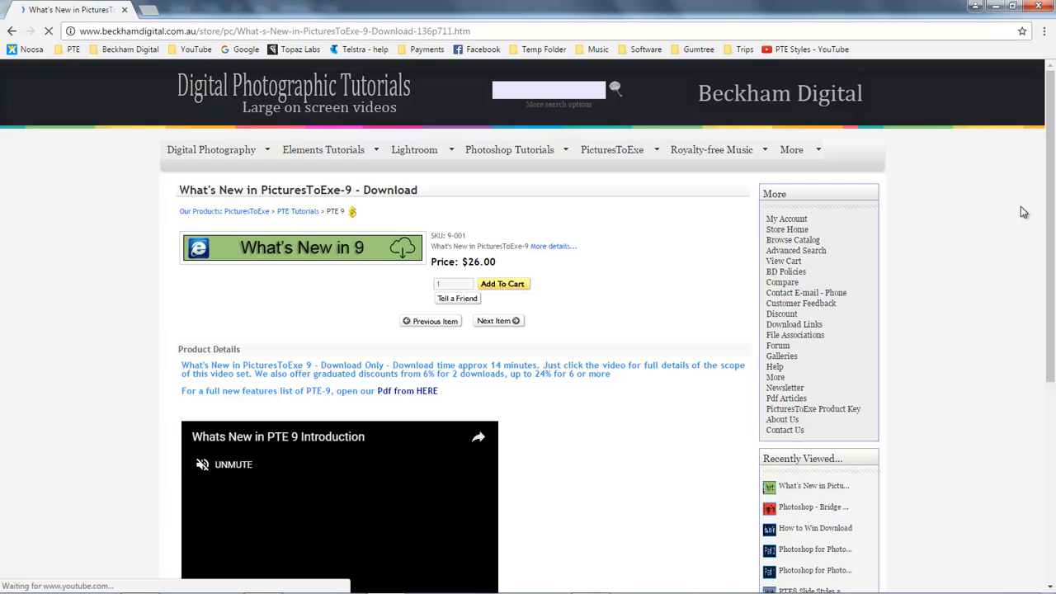
scroll(520, 432, "down", 3)
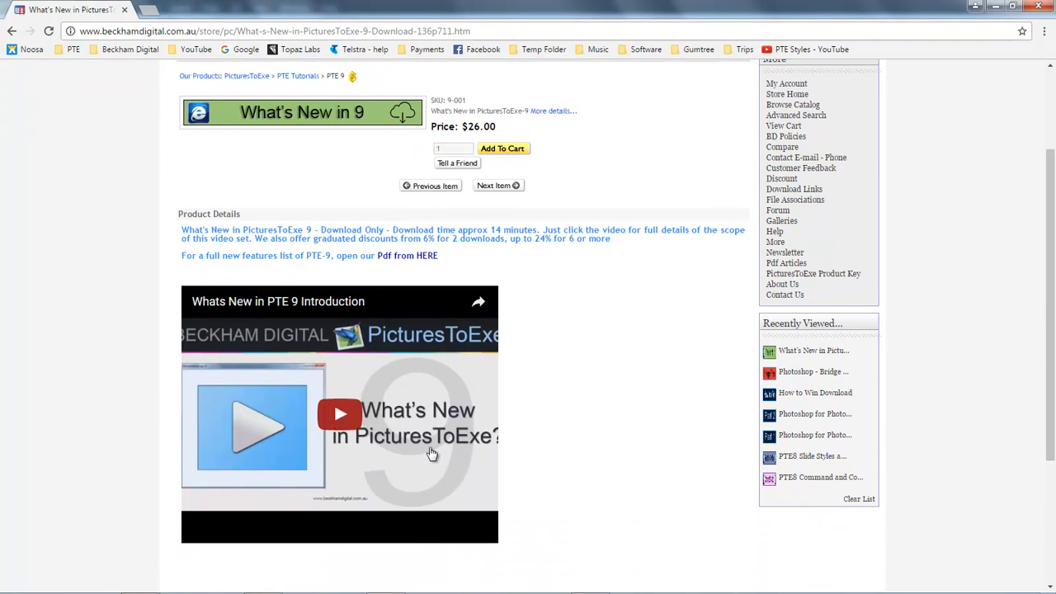